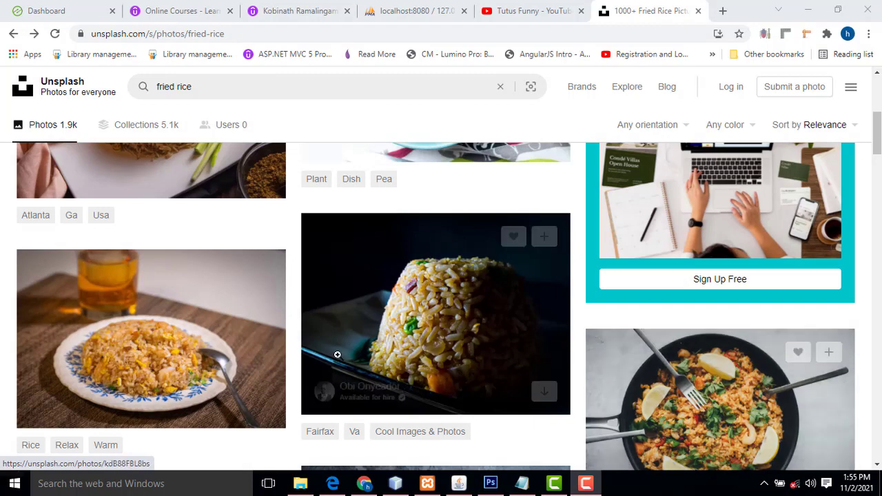
Browse the Unsplash 'fried rice' results and select the search query text
scroll(339, 352, up, 3)
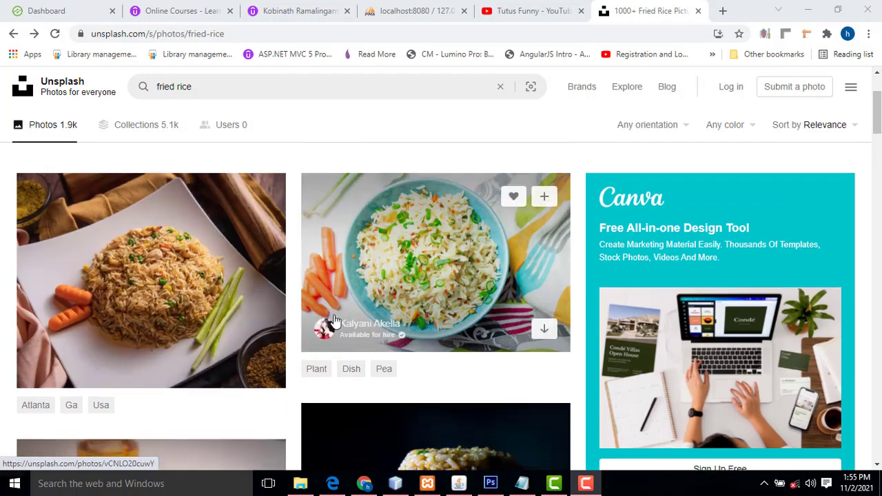
scroll(329, 315, down, 3)
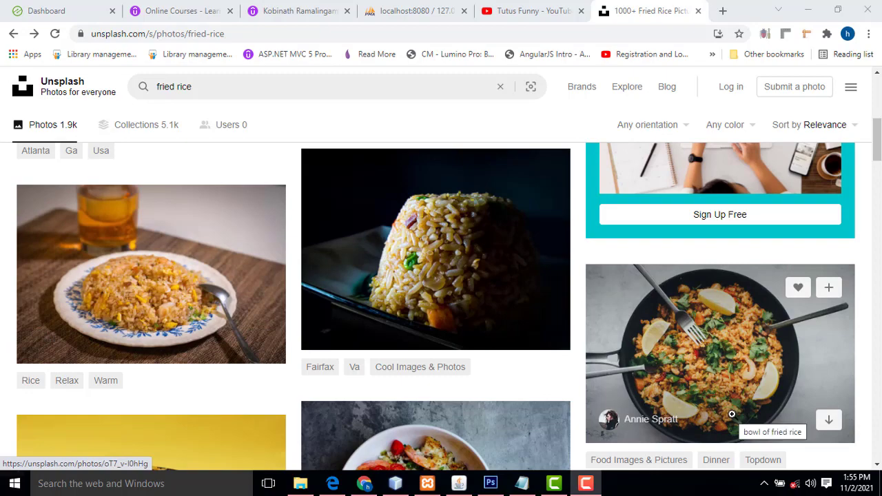
scroll(732, 414, down, 5)
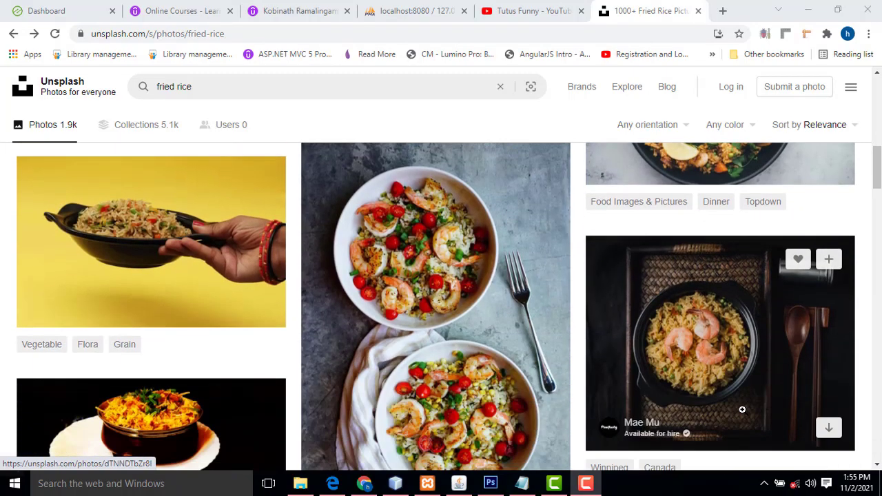
scroll(516, 292, up, 2)
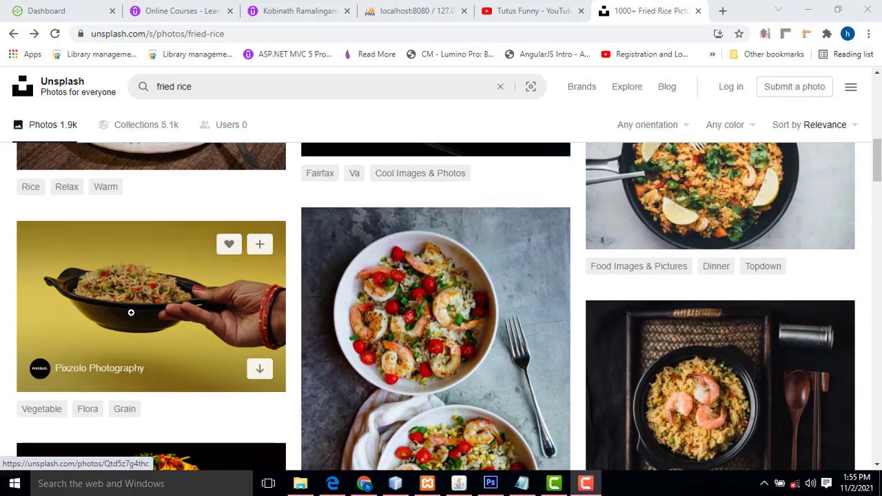
scroll(646, 304, down, 2)
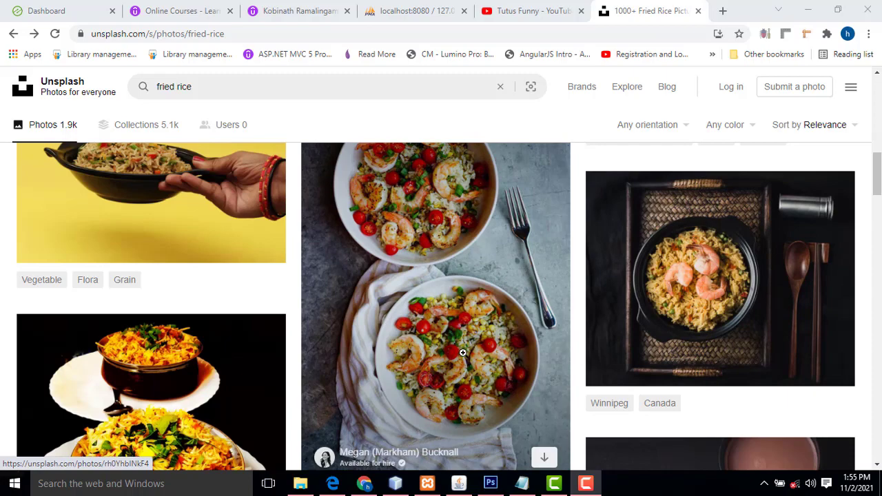
scroll(324, 338, up, 6)
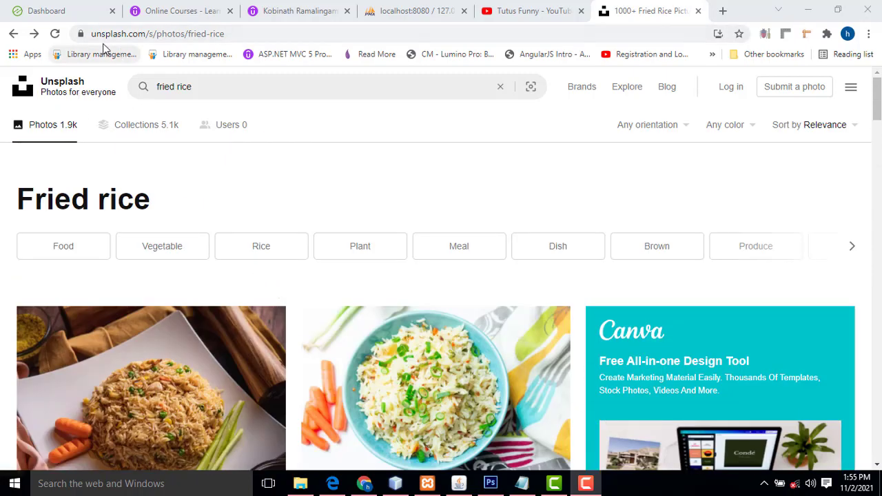
click(193, 83)
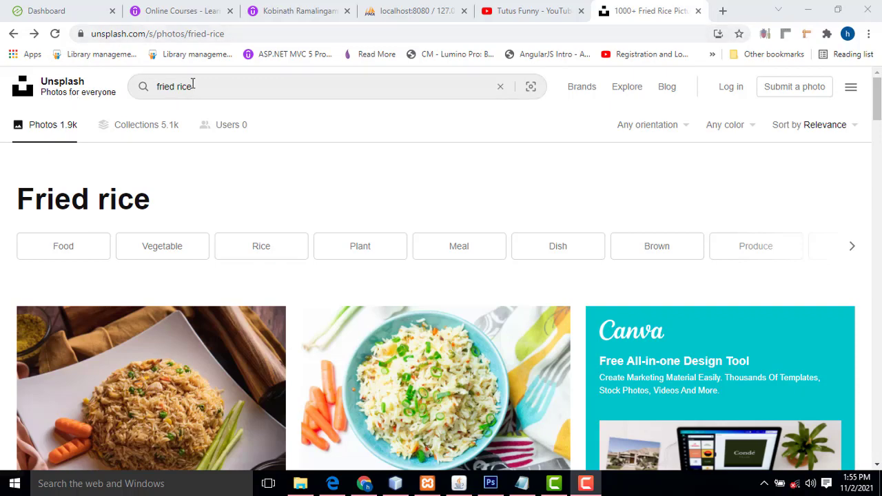
triple_click(236, 90)
Open the prawn fried rice photo on the dark woven tray and bring up its copy menu
scroll(411, 243, down, 3)
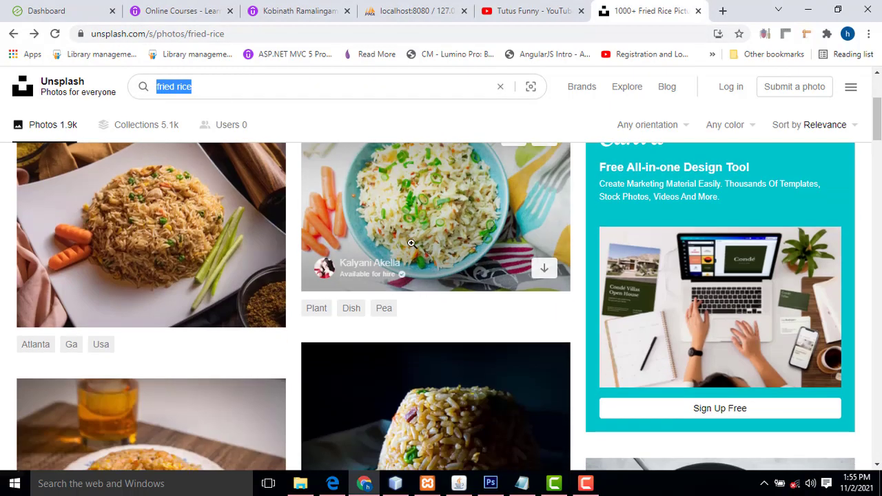
scroll(411, 243, down, 8)
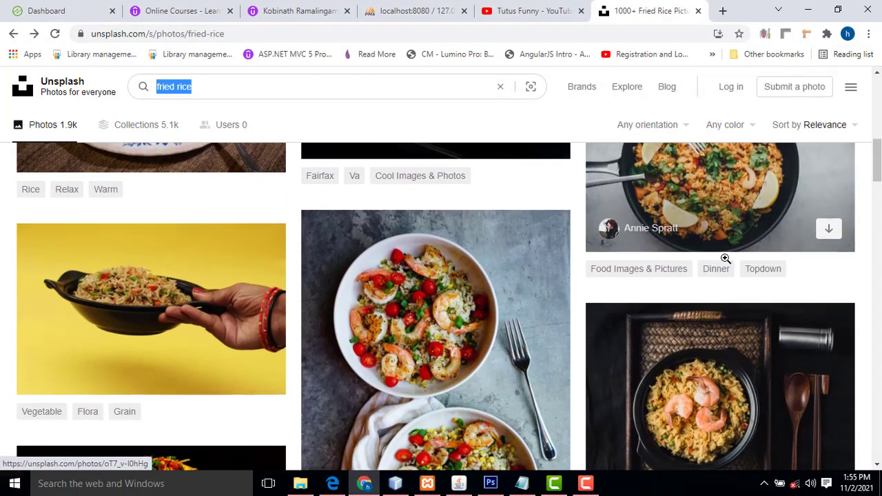
scroll(726, 258, down, 2)
scroll(553, 314, up, 1)
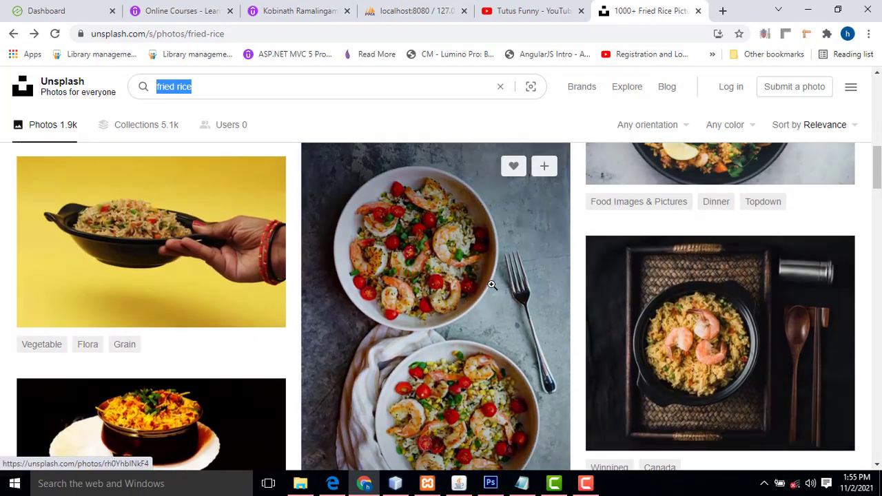
scroll(492, 285, down, 3)
scroll(792, 282, up, 2)
click(726, 281)
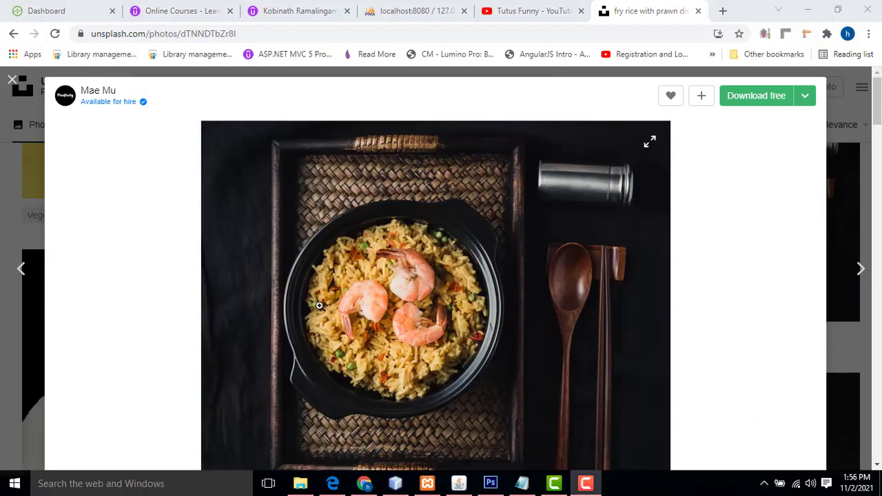
right_click(397, 270)
Copy the prawn photo and paste it into a new clipboard-sized Photoshop document
click(443, 312)
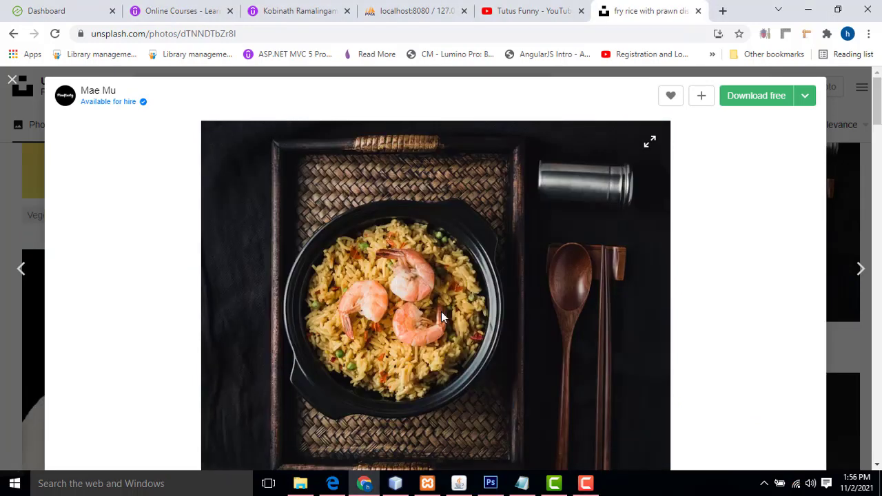
click(490, 483)
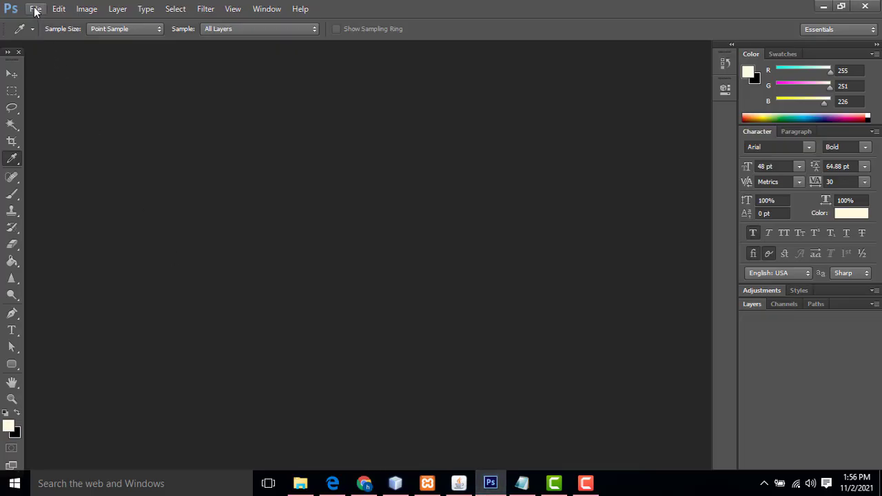
click(35, 9)
click(41, 22)
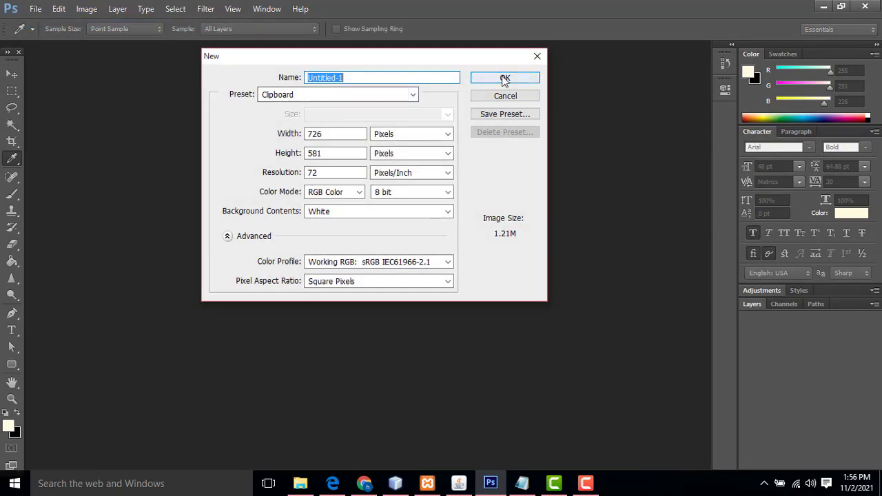
click(504, 78)
key(ctrl+v)
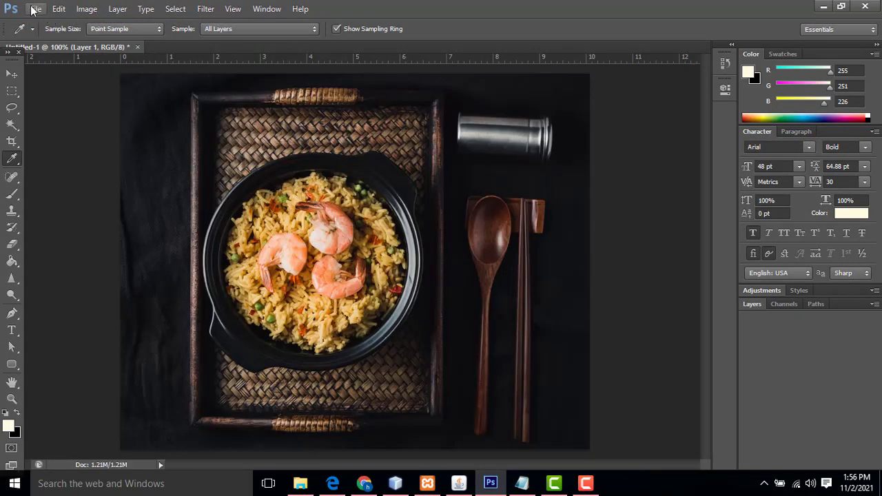
Create a second new document sized 1080×1080 px
click(32, 9)
click(20, 20)
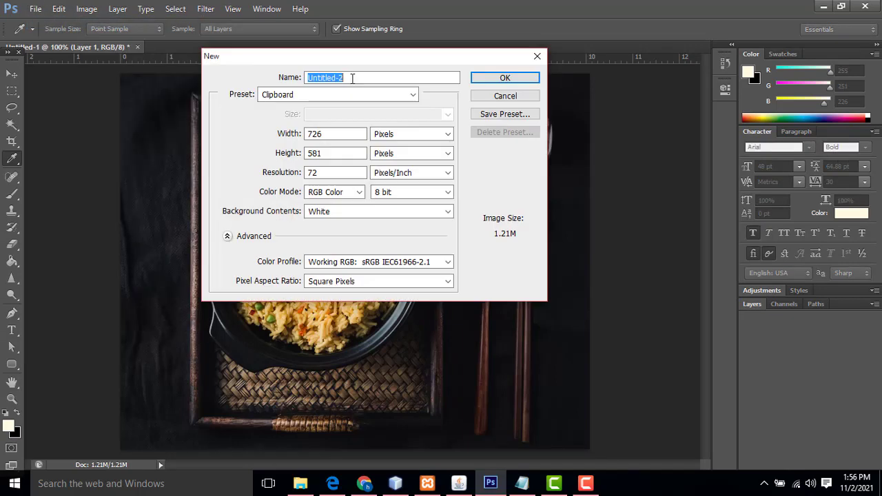
double_click(344, 134)
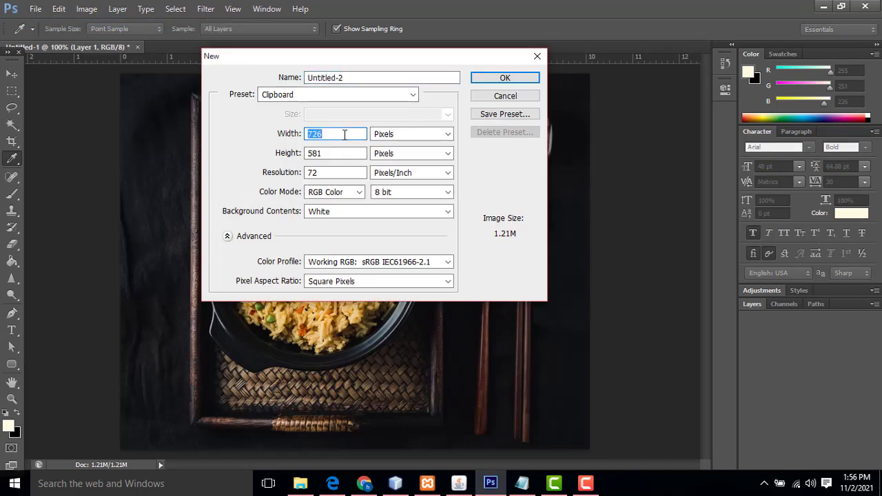
text(1080)
key(Tab)
text(10)
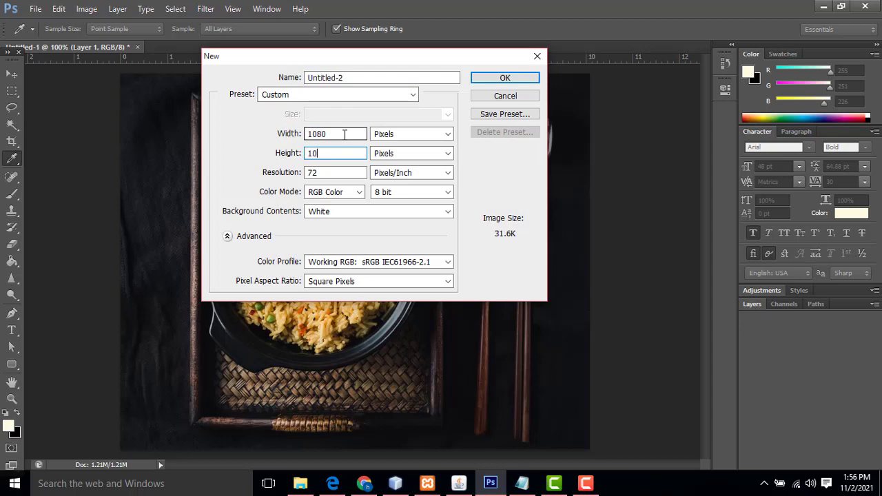
text(80)
key(Return)
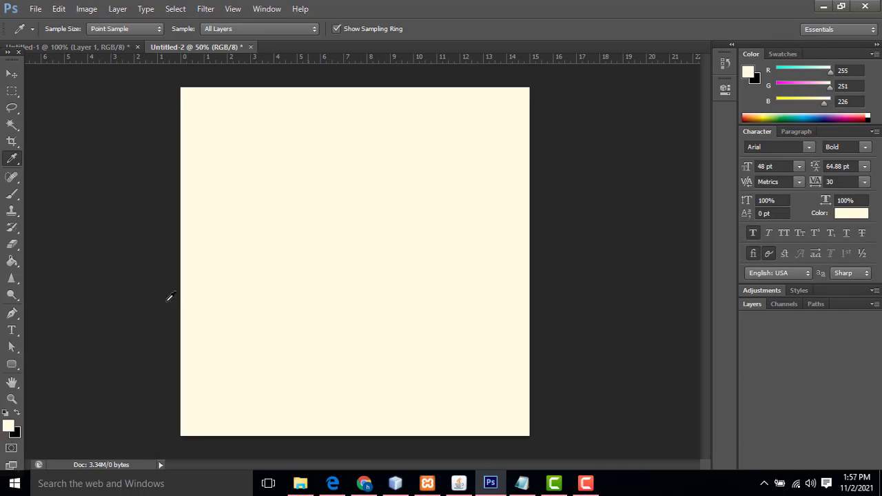
Set the foreground colour to cream #fffbe2, then return to the prawn photo document
click(9, 427)
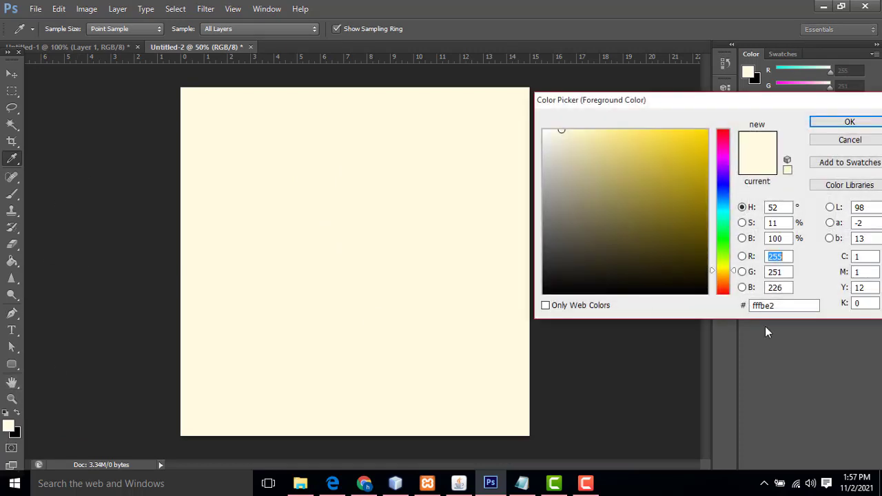
click(778, 306)
drag(742, 108, 423, 73)
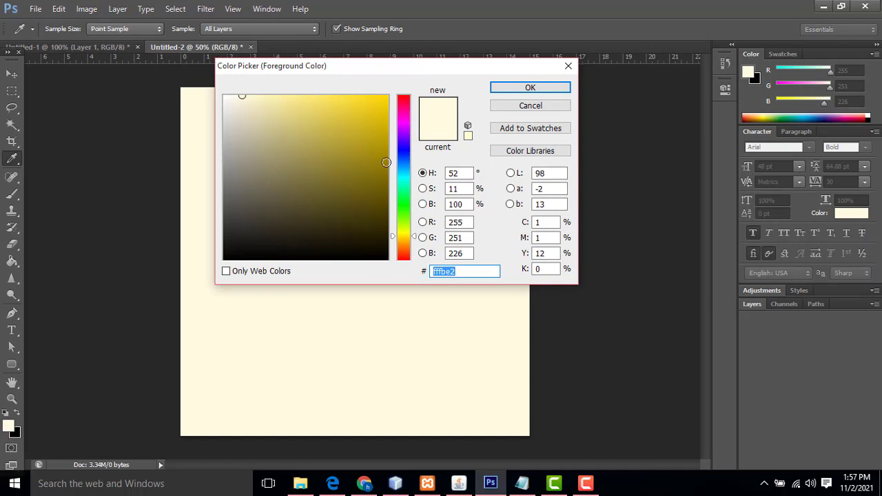
click(550, 90)
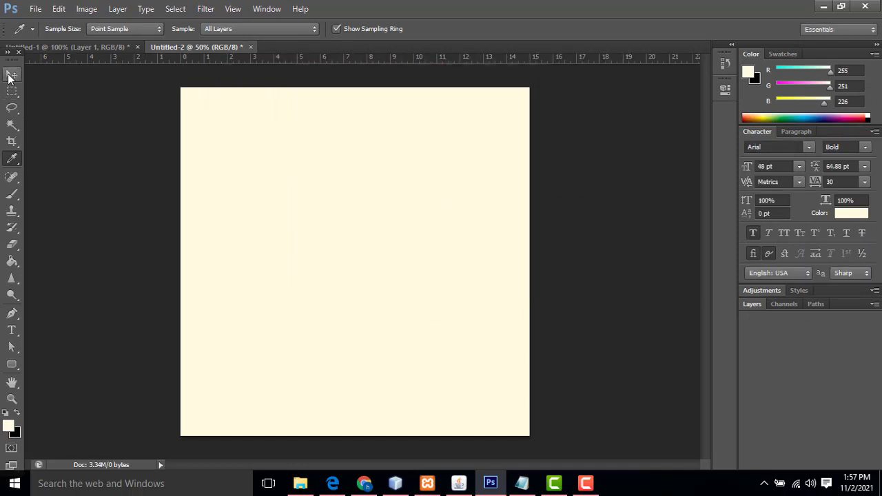
click(11, 73)
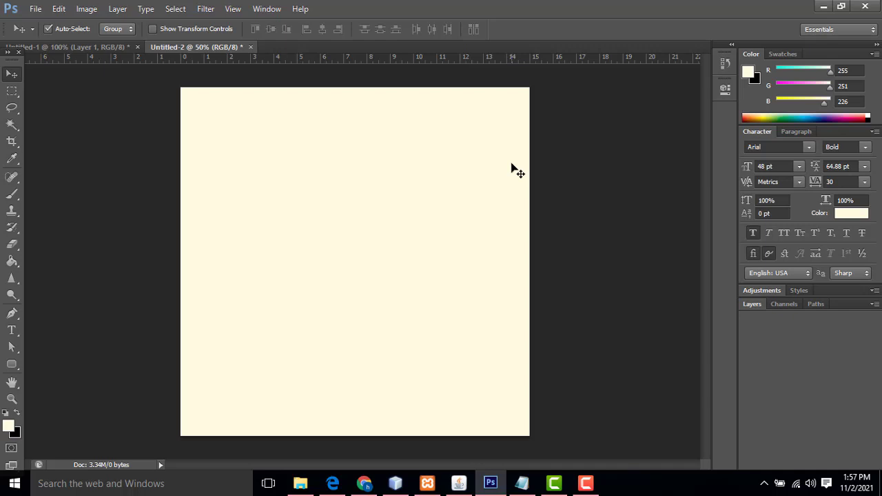
key(ctrl+plus)
key(ctrl+minus)
click(87, 48)
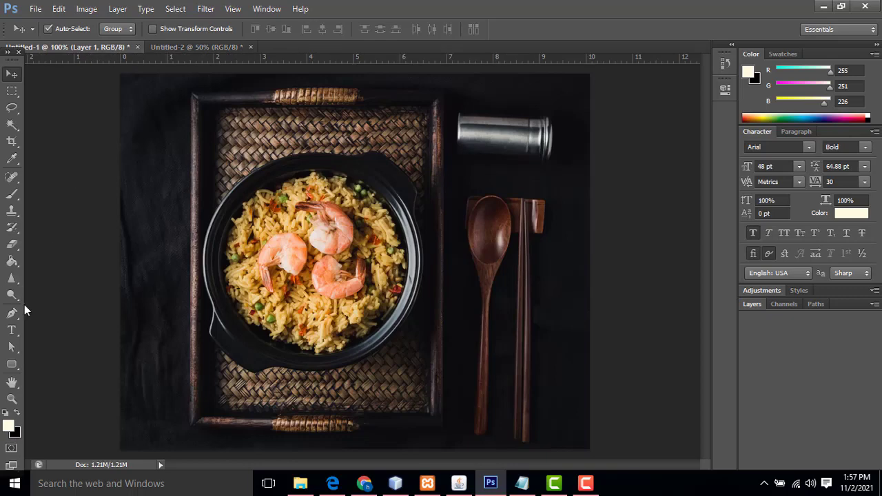
At 200% zoom, start a Pen path along the bowl's lower edge and right rim
click(11, 314)
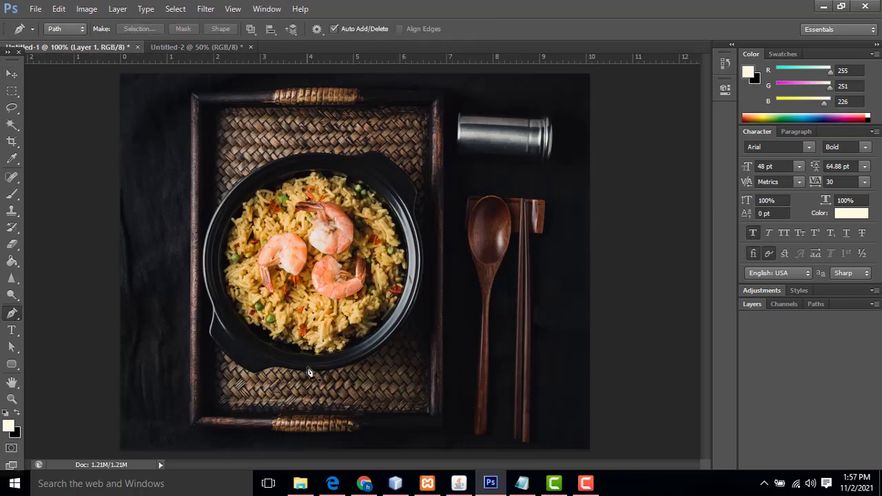
key(ctrl+plus)
scroll(308, 372, down, 3)
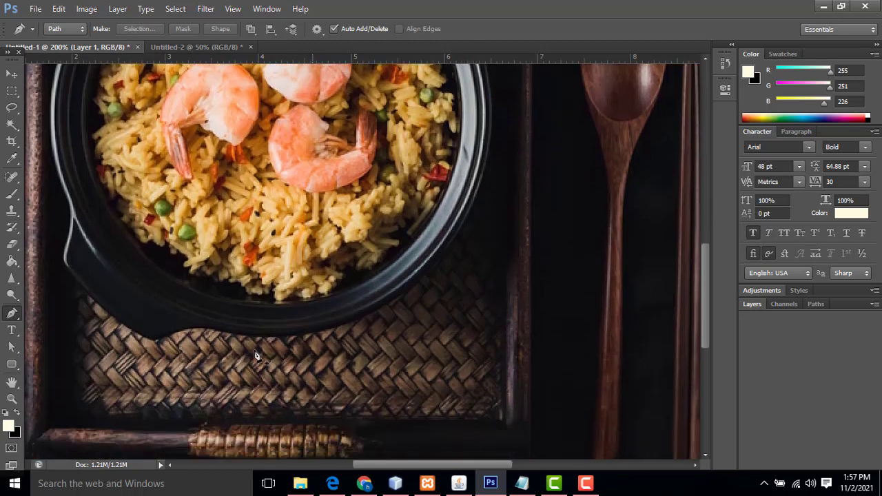
click(200, 331)
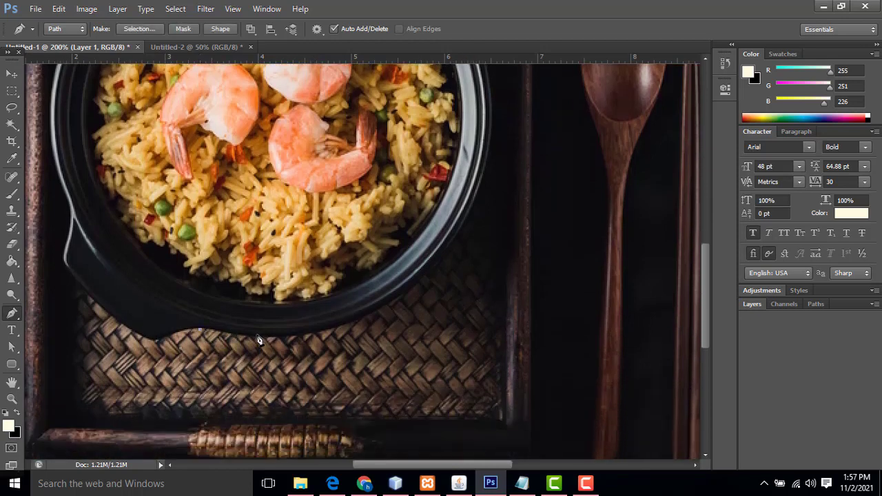
drag(262, 339, 269, 339)
drag(344, 326, 355, 322)
drag(430, 270, 446, 254)
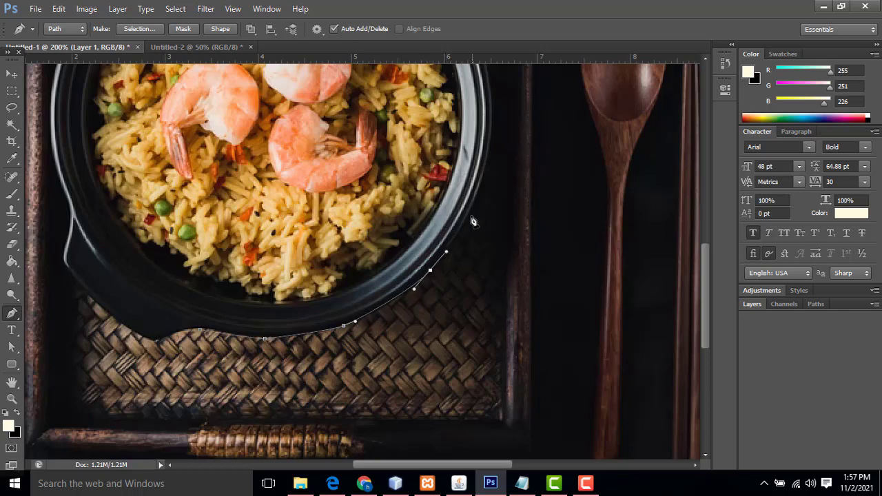
scroll(472, 220, up, 3)
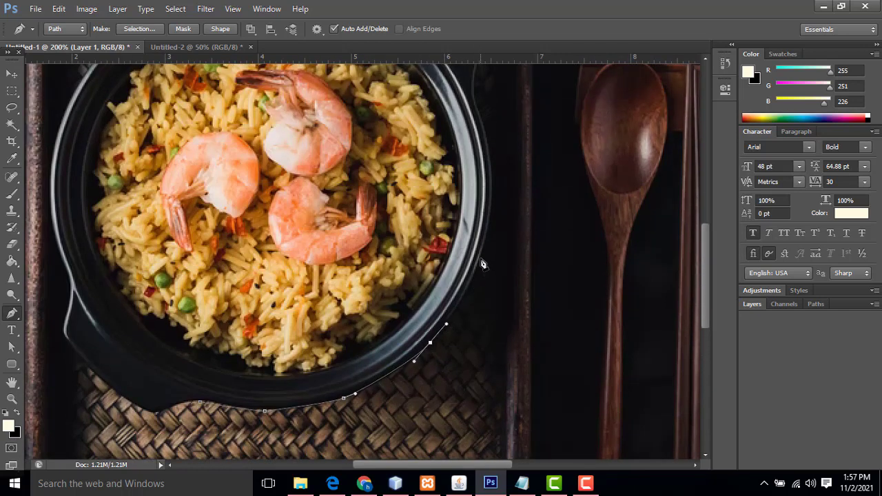
drag(480, 259, 489, 235)
scroll(500, 255, up, 4)
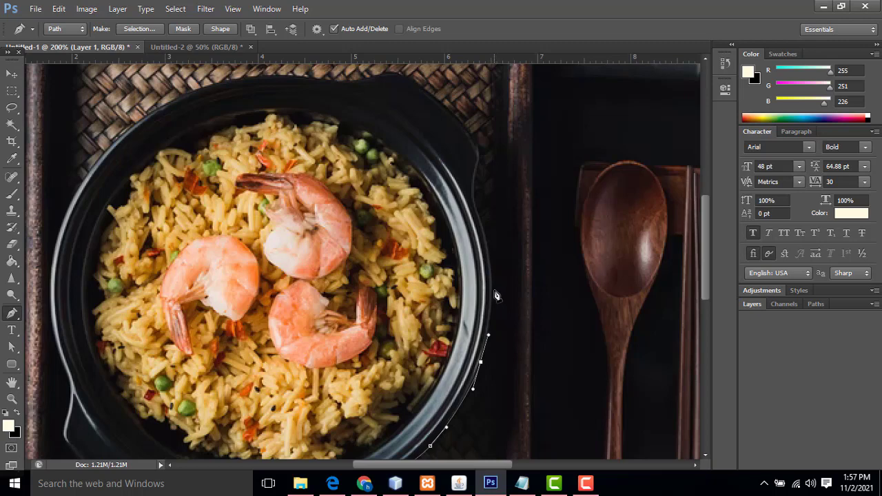
drag(493, 286, 493, 271)
Continue the path up the right handle, across the top handle, to the upper-left rim
click(484, 226)
scroll(483, 231, up, 1)
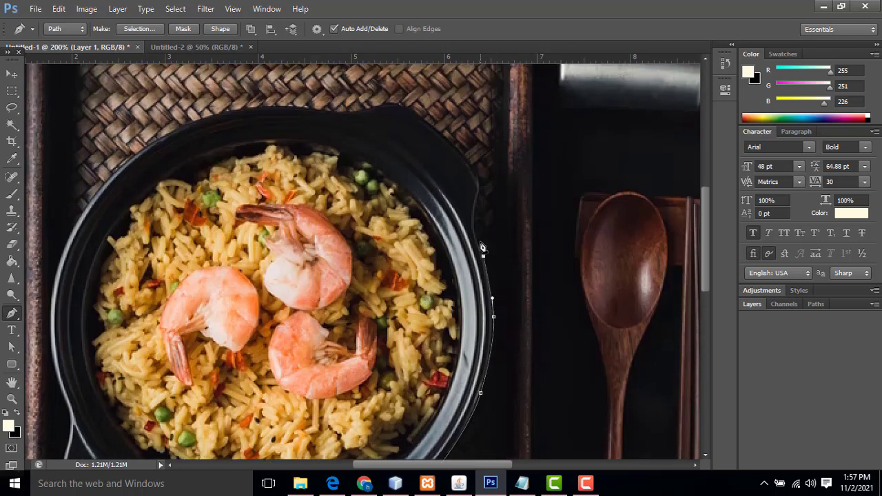
click(476, 225)
drag(474, 196, 490, 176)
scroll(510, 290, up, 2)
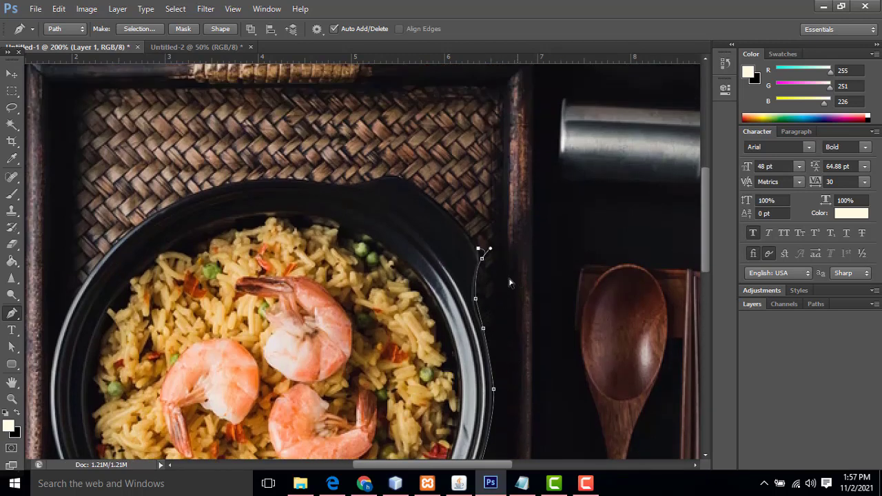
alt+click(482, 258)
drag(423, 189, 334, 186)
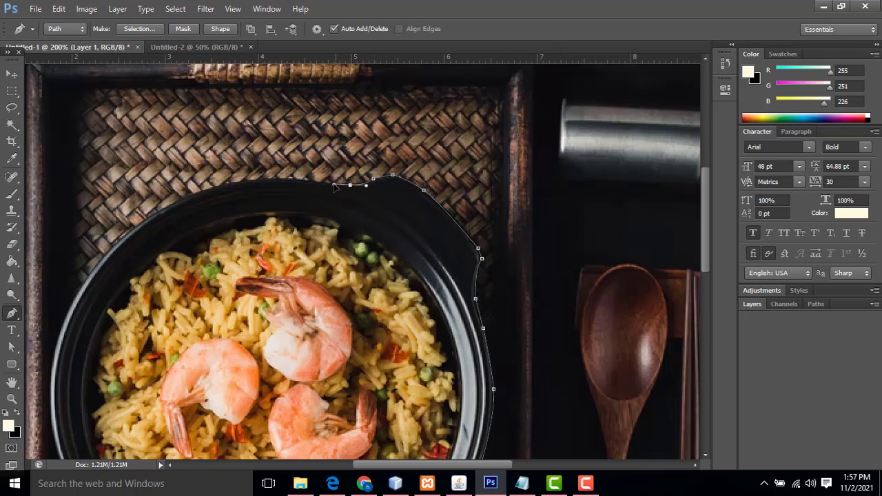
drag(255, 179, 239, 182)
drag(153, 216, 93, 252)
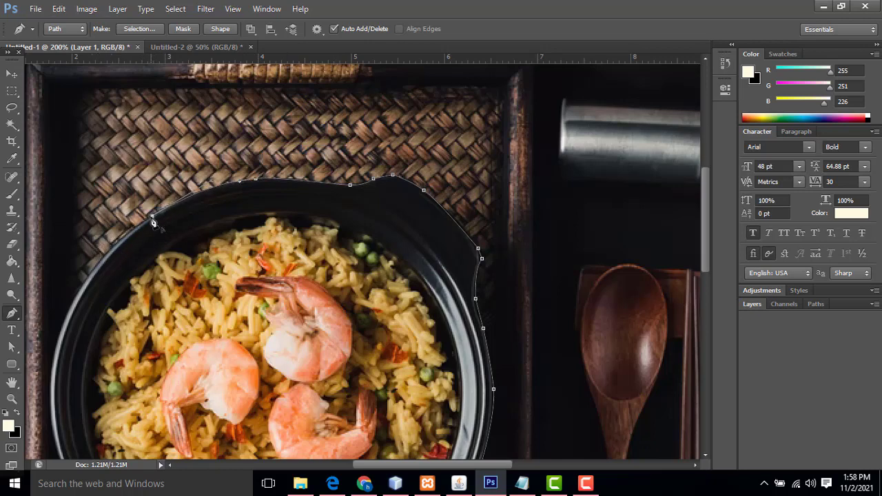
drag(153, 219, 62, 315)
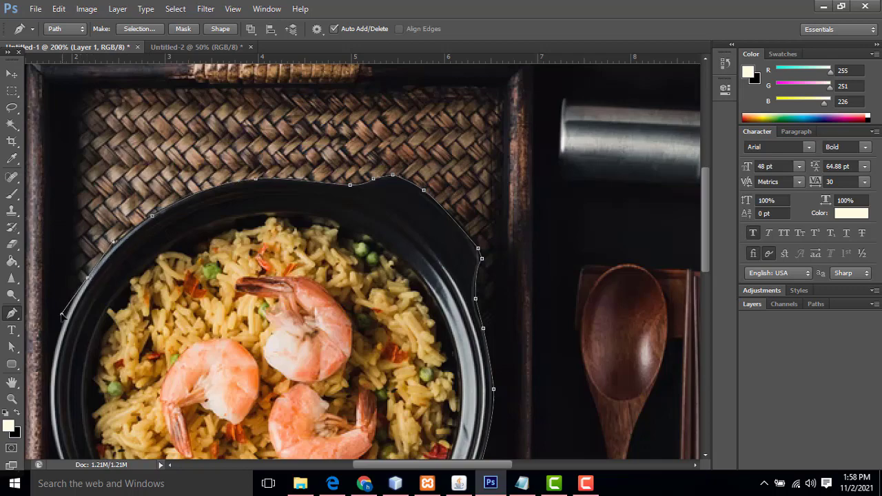
Finish the path down the left rim and along the bowl's bottom edge
drag(157, 310, 199, 179)
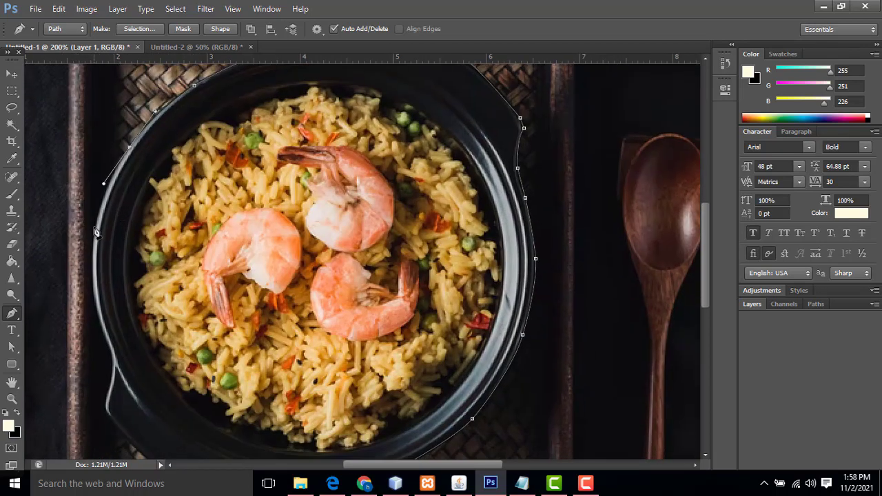
drag(96, 233, 93, 246)
drag(94, 302, 112, 354)
key(ctrl+z)
scroll(113, 355, down, 3)
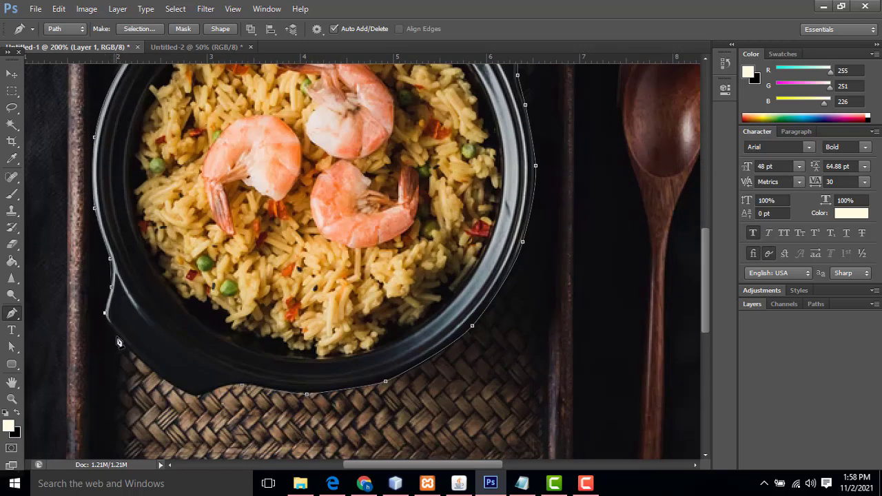
click(198, 397)
click(223, 387)
scroll(396, 304, up, 5)
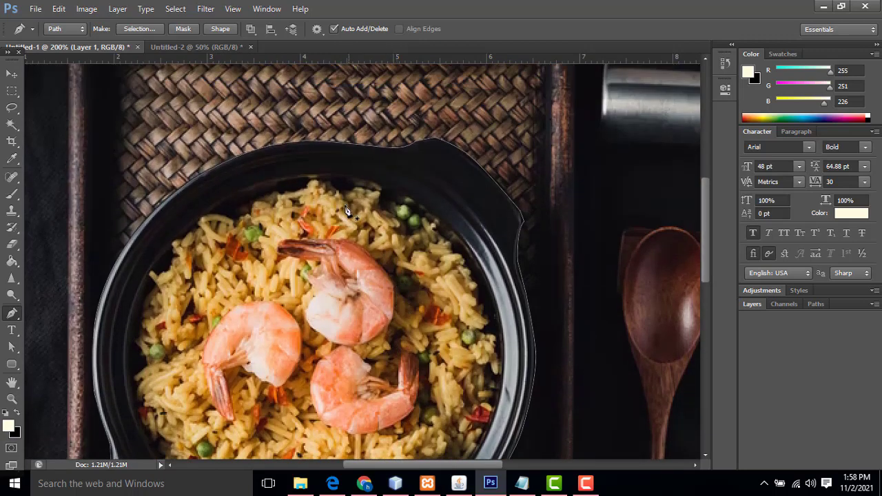
Convert the bowl path into a selection with a 1.5 px feather
right_click(336, 180)
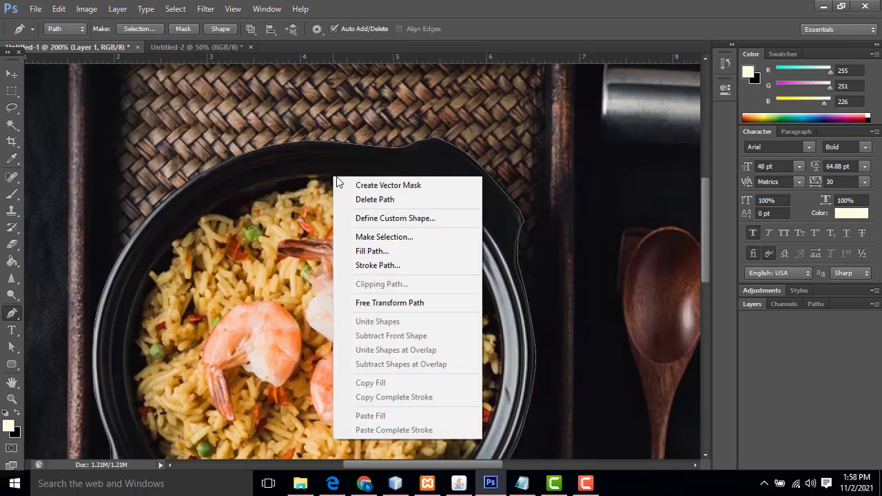
click(404, 237)
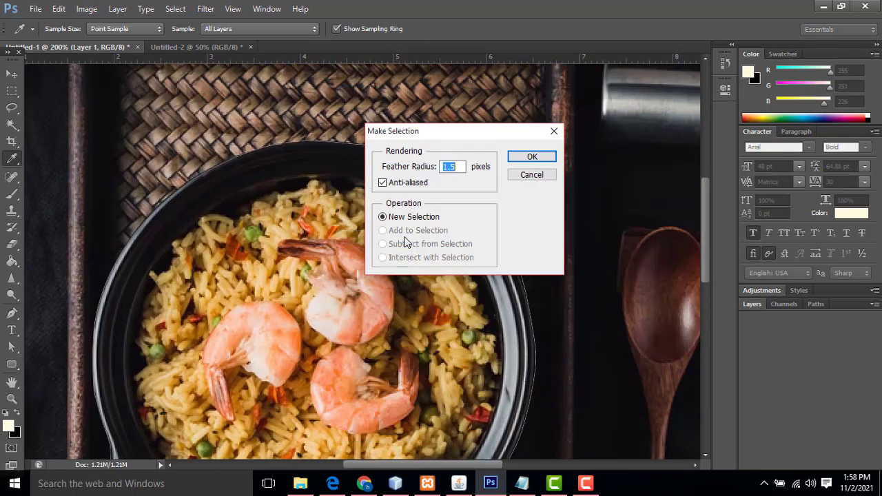
click(544, 161)
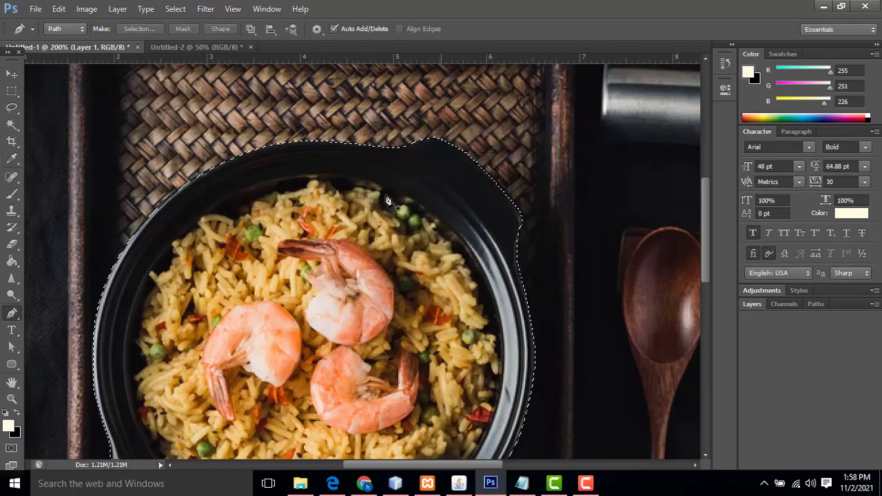
Drag the cut-out bowl onto the cream poster and close the source photo without saving
key(v)
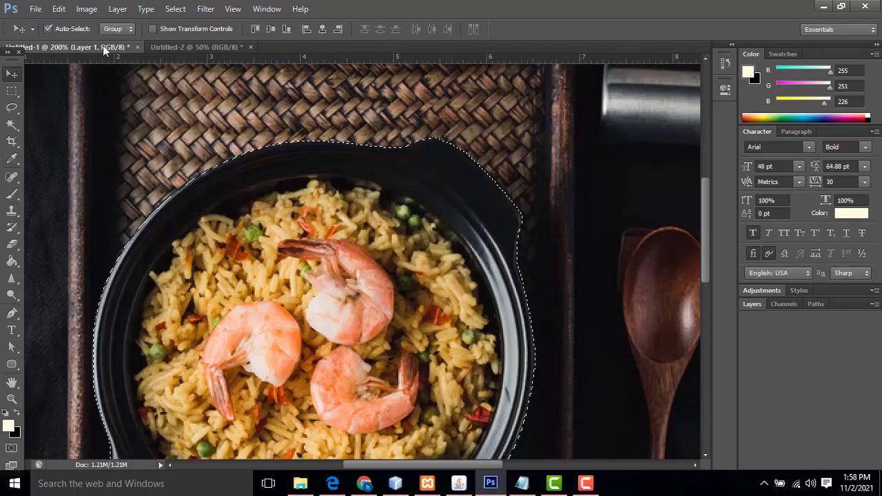
drag(101, 46, 591, 112)
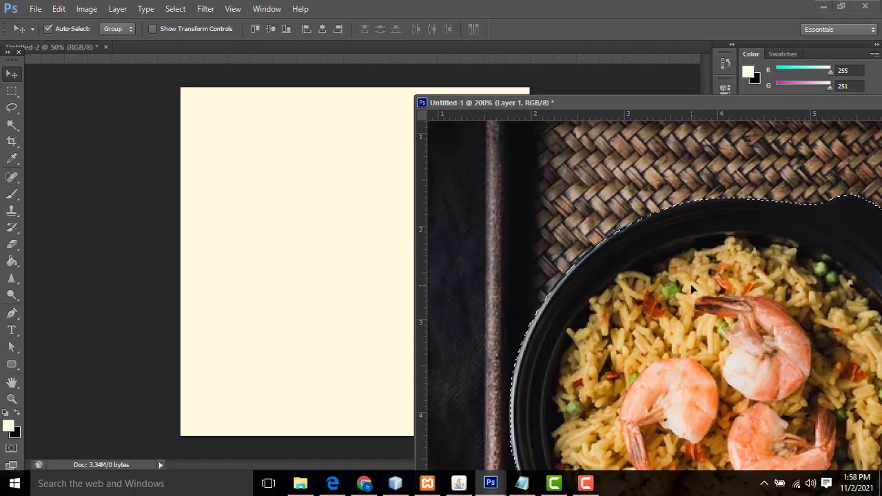
drag(690, 284, 300, 192)
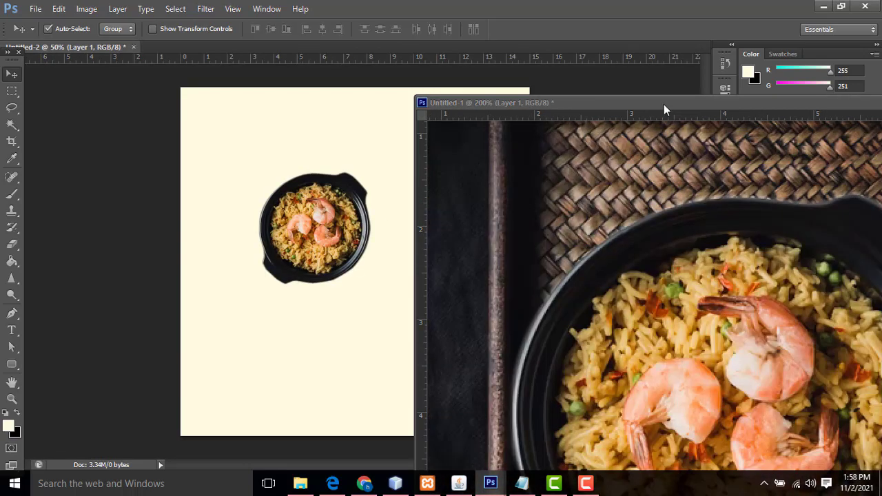
drag(663, 104, 39, 269)
click(502, 257)
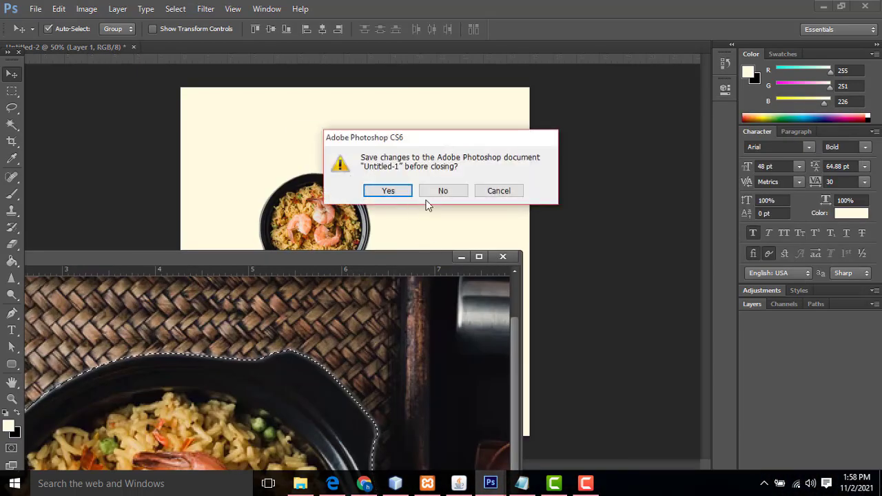
click(428, 193)
right_click(301, 211)
click(321, 218)
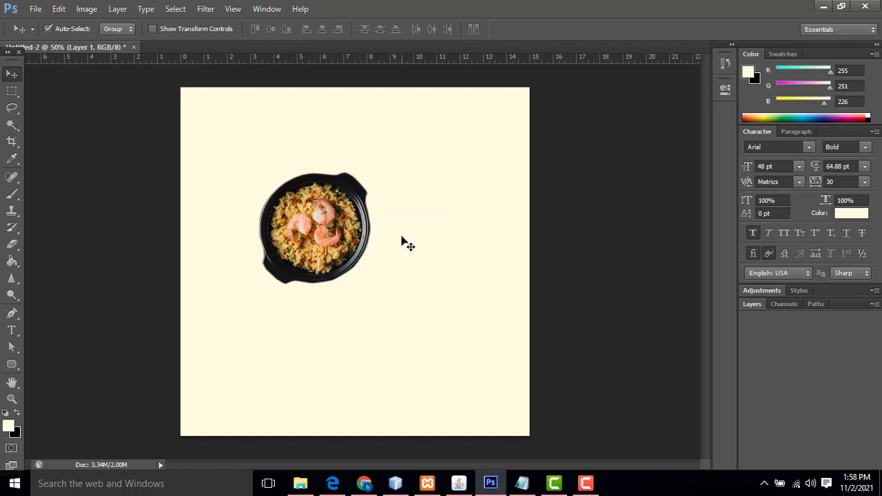
key(ctrl+t)
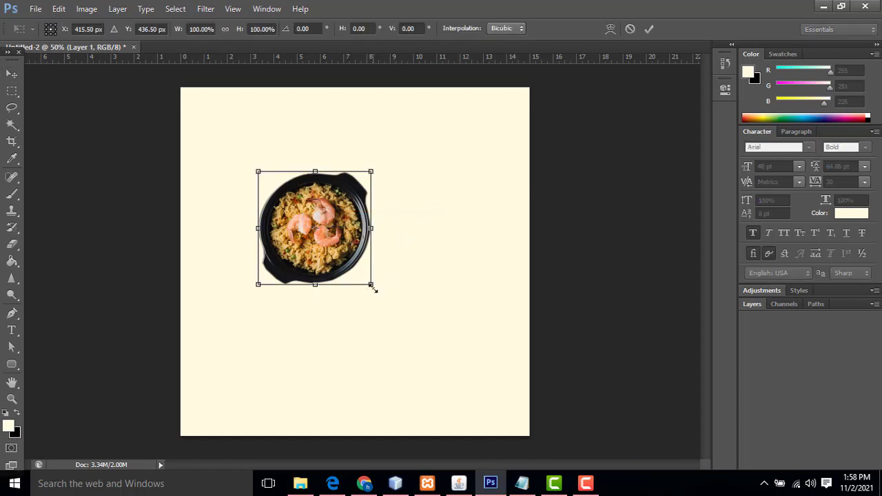
Scale the bowl up to about 171% and nudge it down toward the poster's centre
drag(376, 291, 455, 366)
mouse_move(419, 318)
mouse_down()
mouse_move(408, 295)
mouse_move(416, 307)
mouse_up()
key(Return)
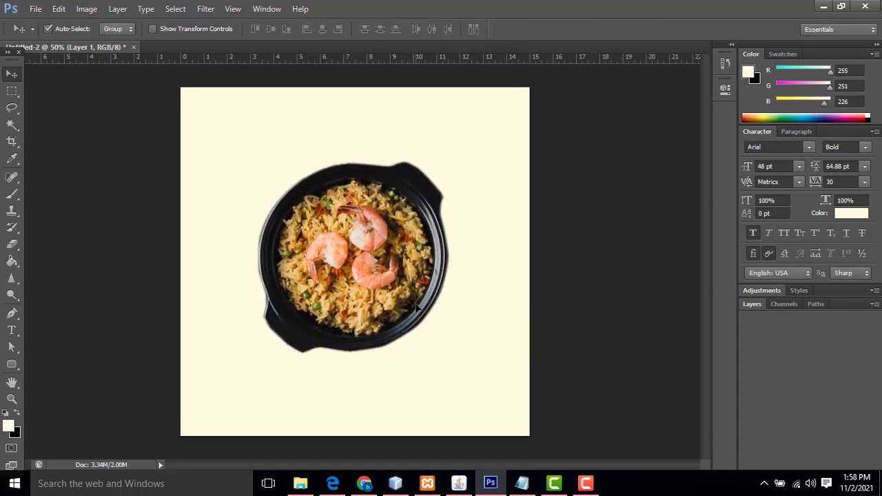
drag(354, 322, 350, 342)
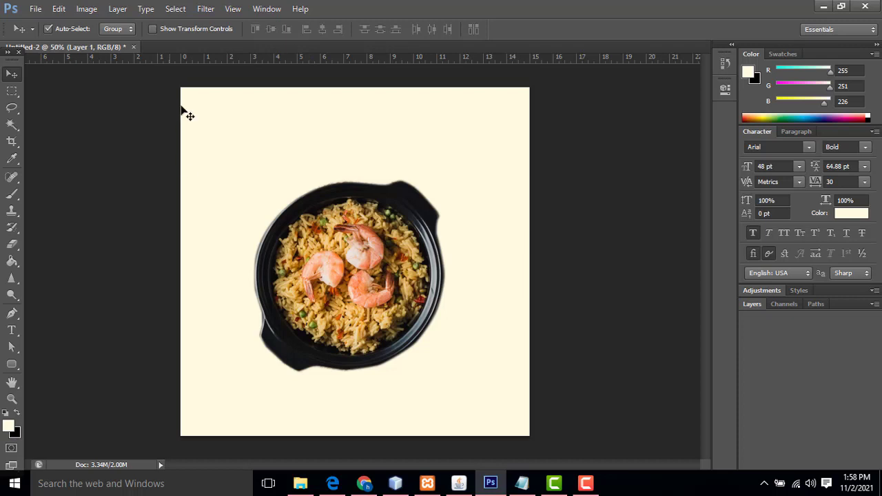
drag(341, 246, 339, 259)
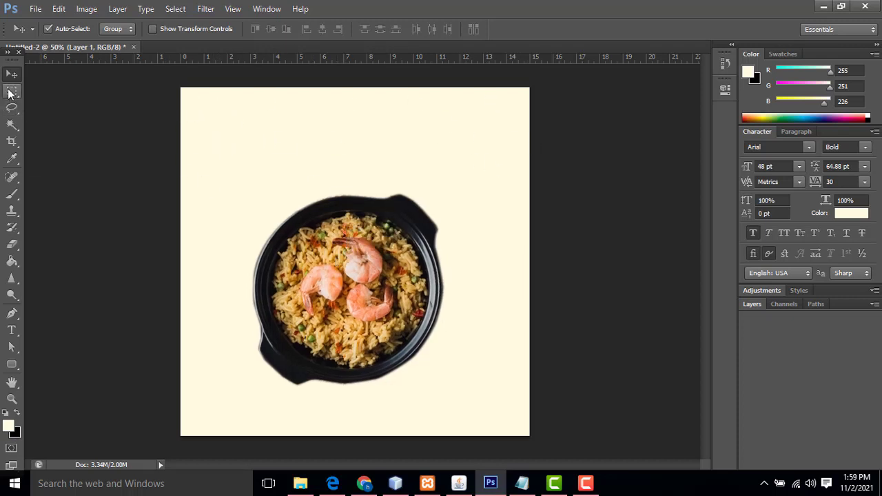
Select a band across the top of the poster and set the foreground to maroon #750019
click(12, 91)
drag(182, 88, 565, 151)
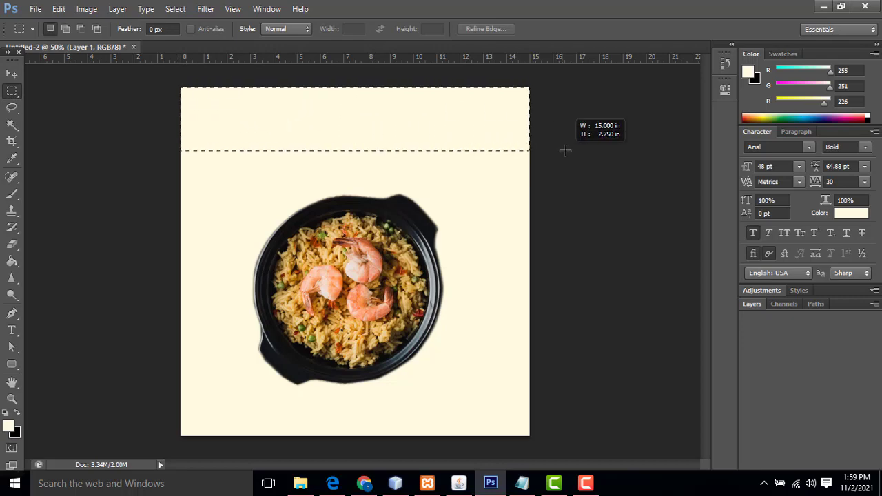
click(8, 426)
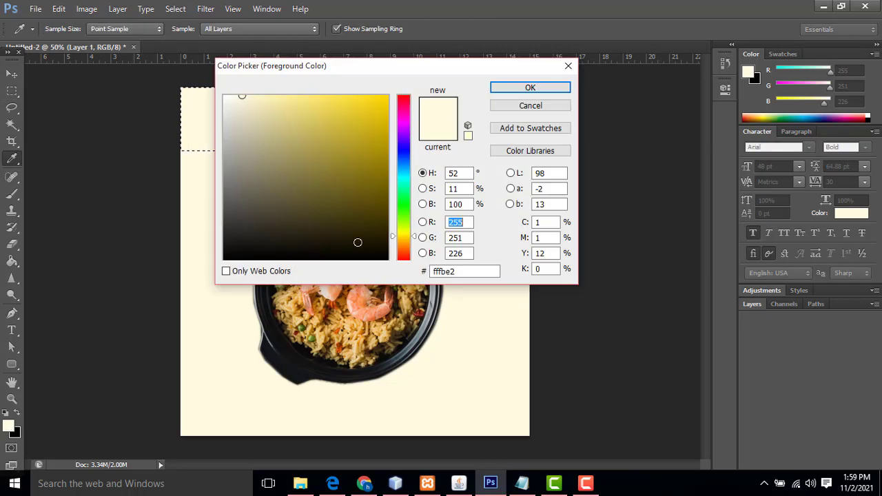
click(403, 101)
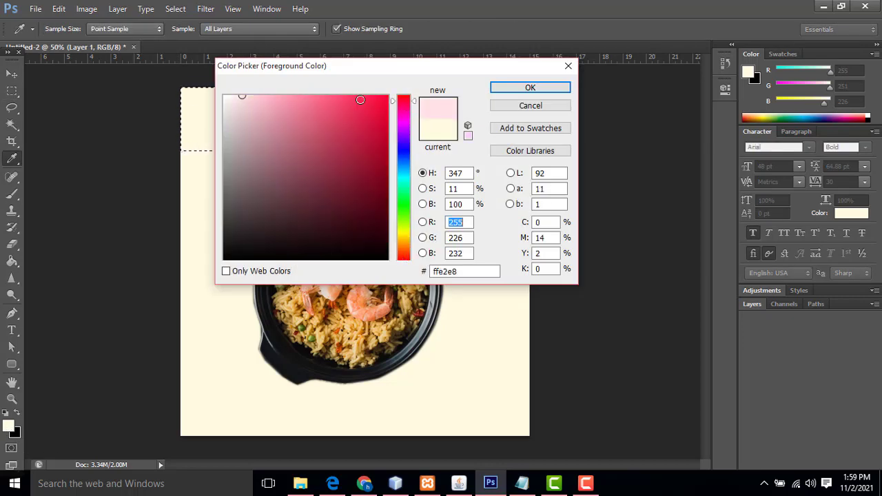
drag(362, 101, 471, 184)
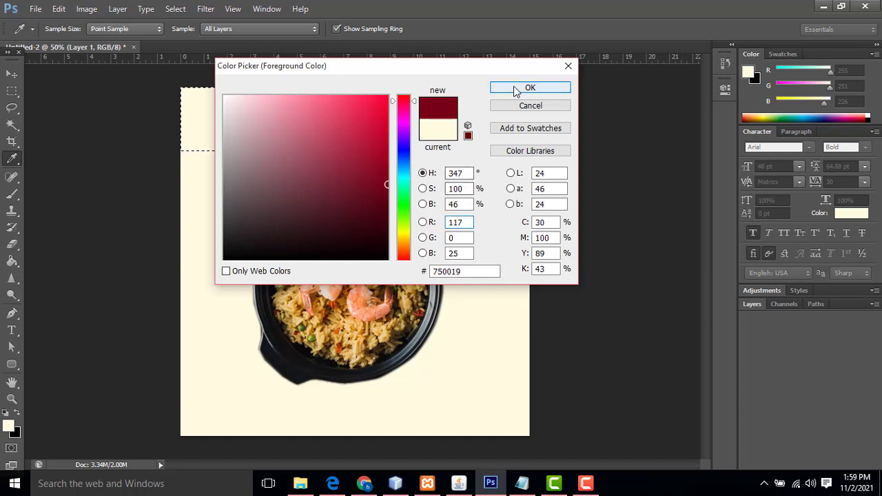
click(516, 88)
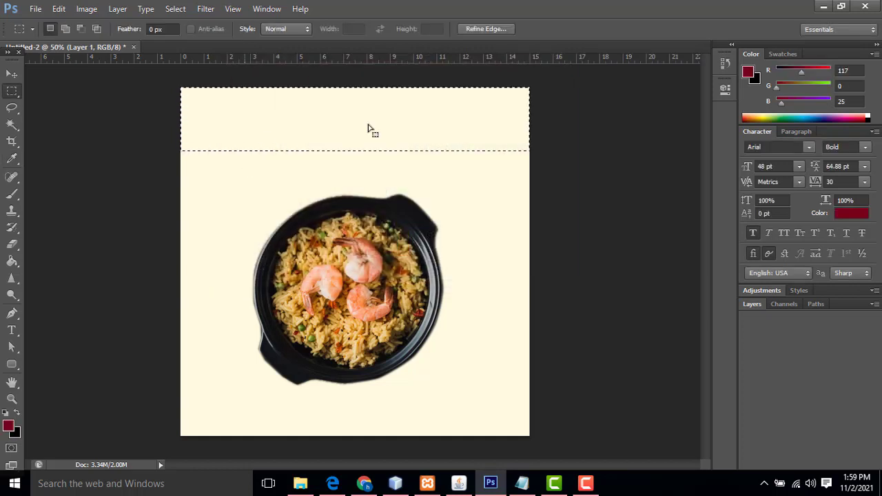
Fill the band with maroon on a new layer, deselect, and check it zoomed in
click(754, 304)
click(842, 464)
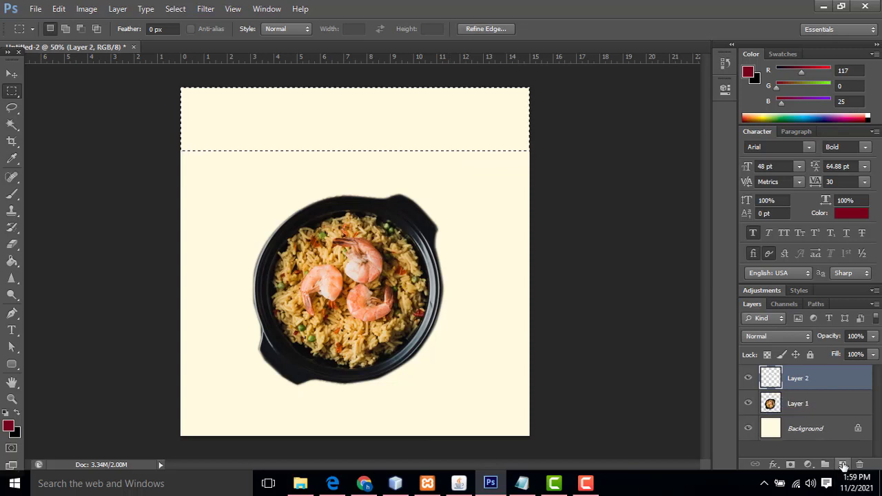
key(alt+BackSpace)
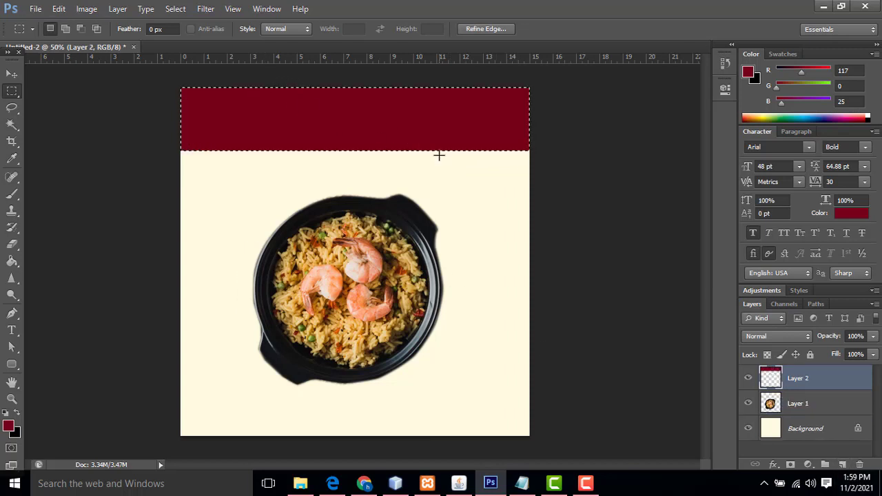
key(ctrl+d)
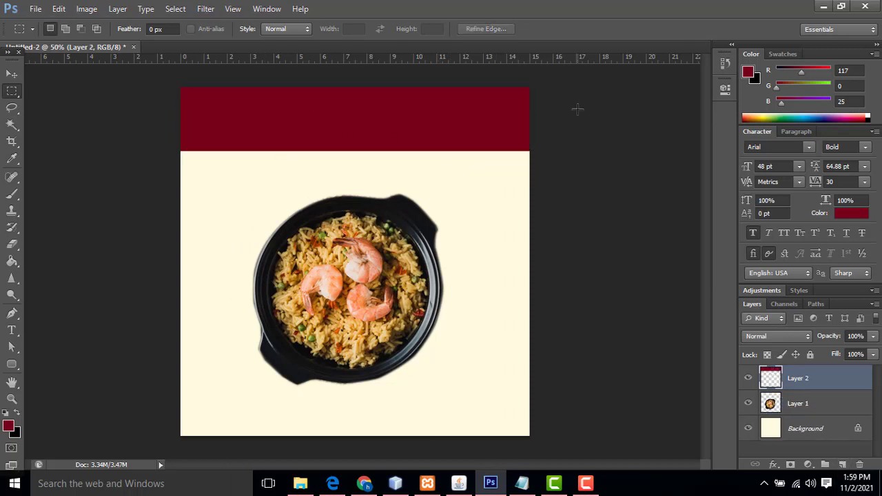
key(ctrl+plus)
scroll(577, 151, up, 2)
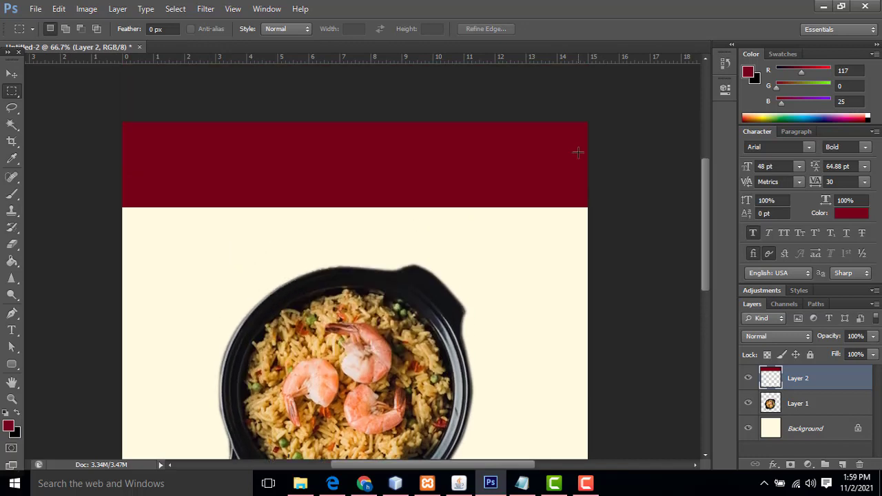
scroll(577, 152, up, 1)
key(ctrl+plus)
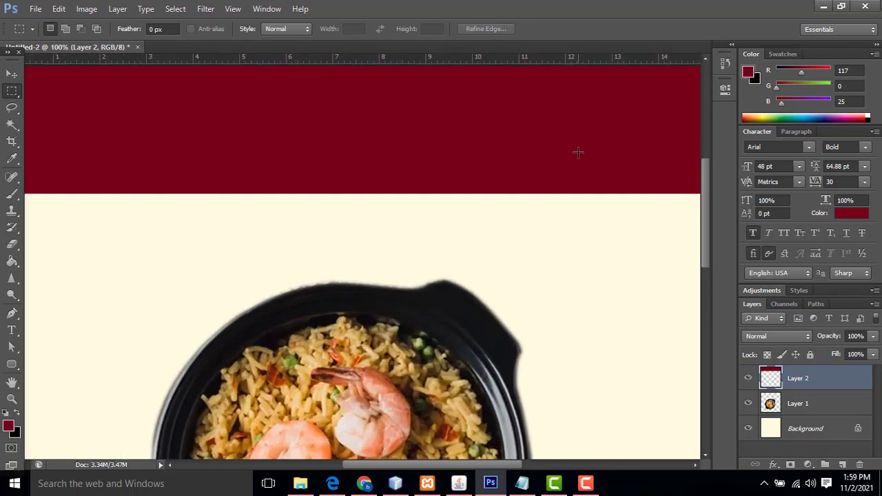
key(ctrl+minus)
scroll(290, 145, down, 1)
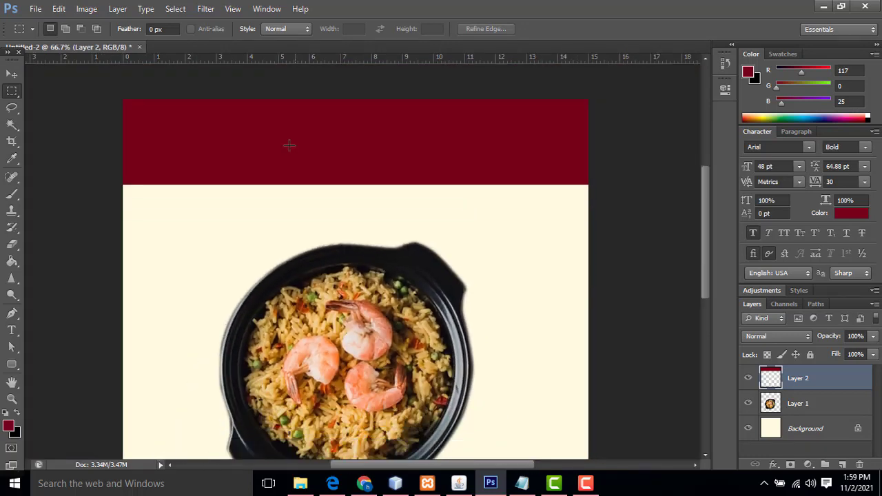
Type 'Fried Rice' in bright yellow #fff602 on the maroon header band
click(12, 330)
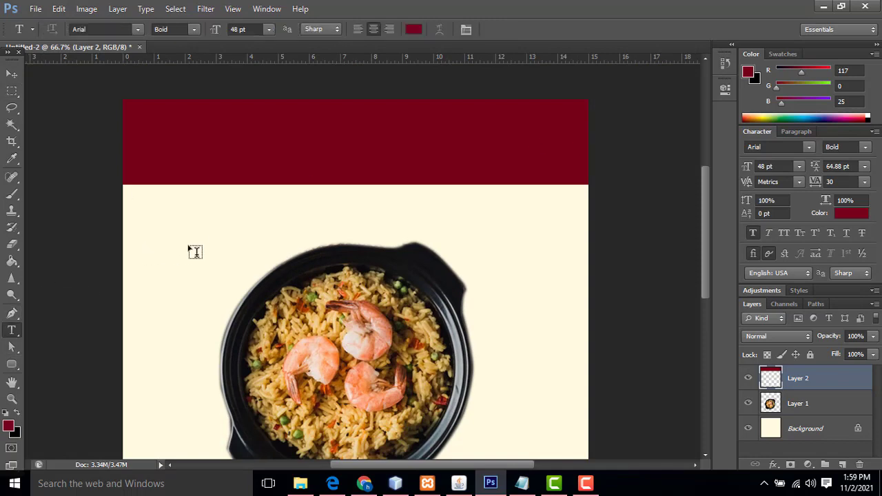
click(8, 426)
click(406, 236)
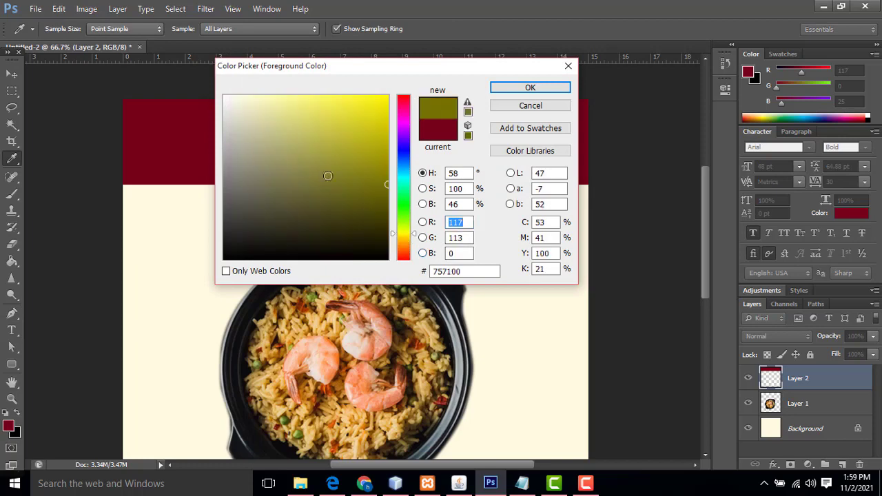
drag(352, 138, 392, 94)
click(523, 89)
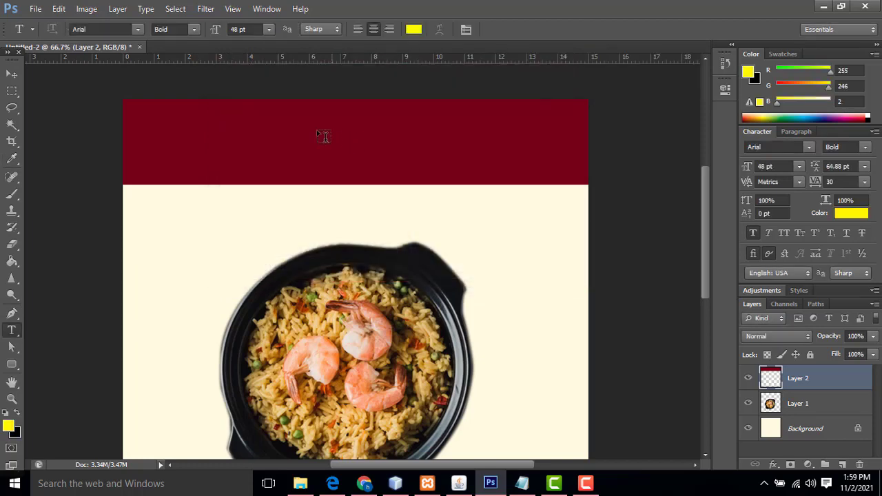
click(255, 147)
text(F)
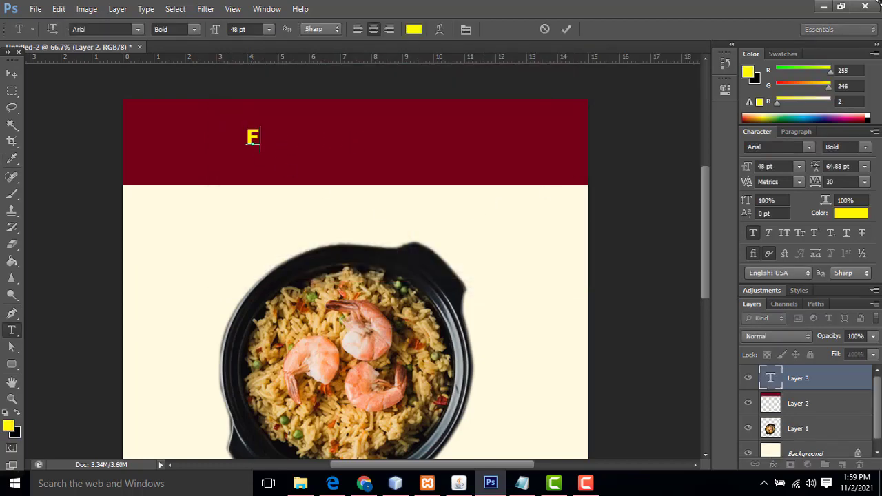
text(ried )
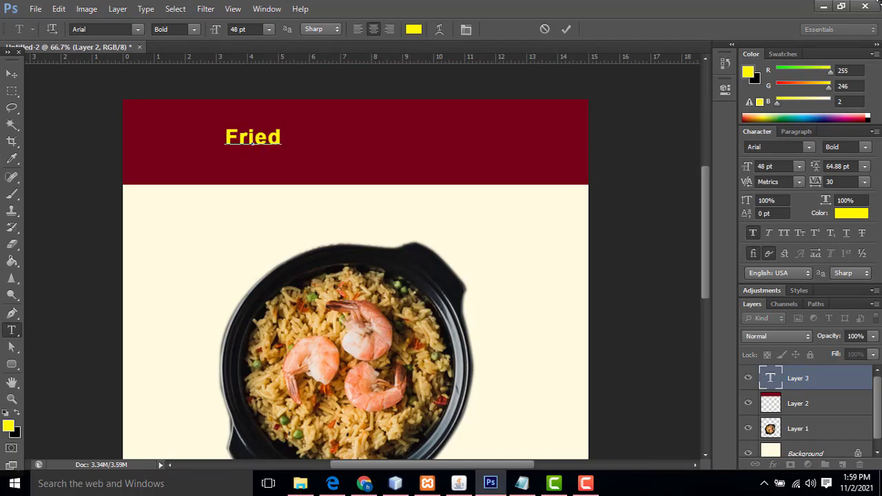
text(Fr)
key(BackSpace)
key(BackSpace)
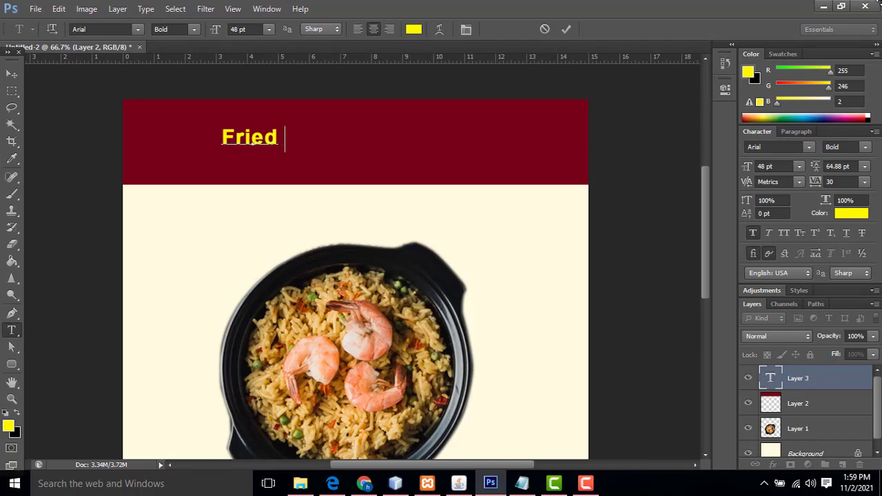
text(Rice)
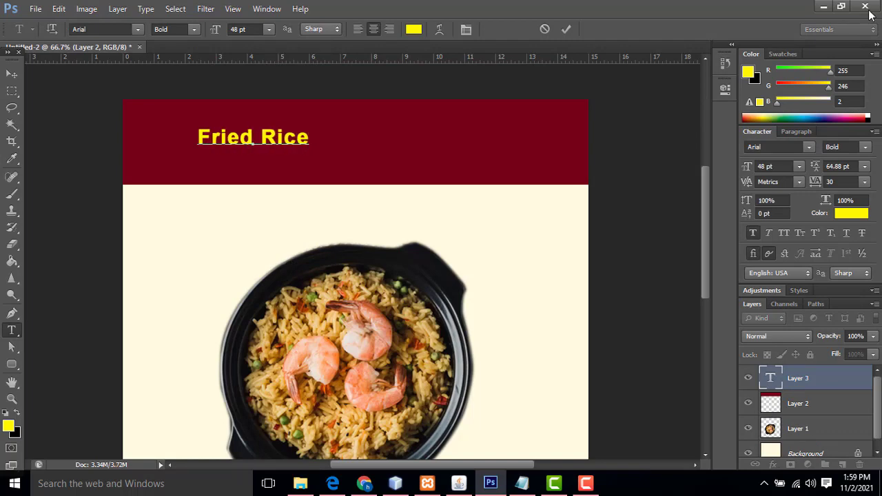
click(12, 73)
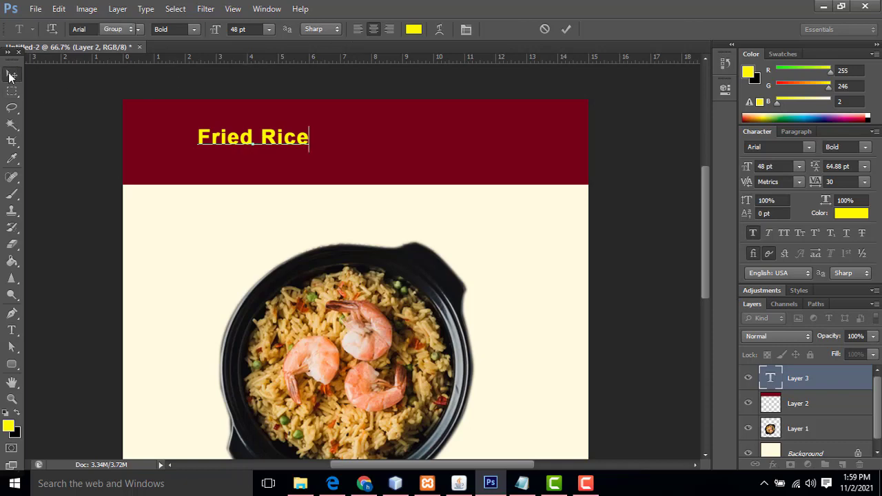
Set the title in BigNoodleTitling and scale it up to about 166 pt across the header
right_click(292, 144)
click(303, 145)
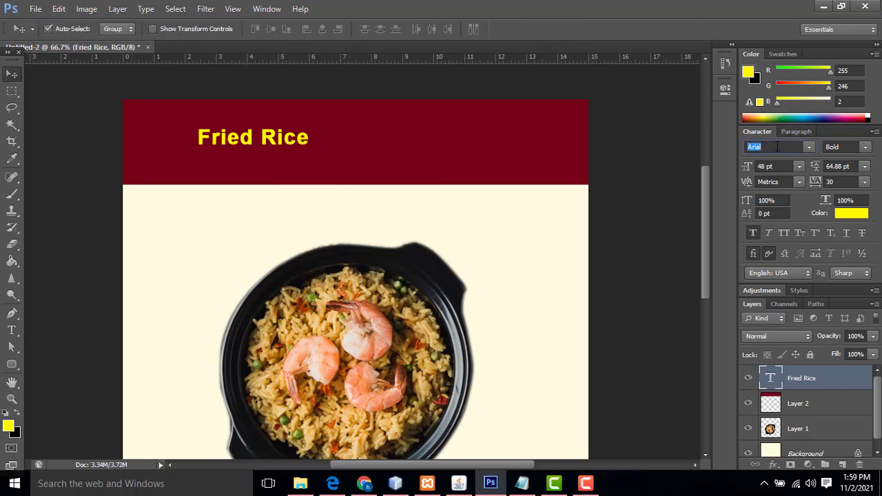
text(BigNoodleTitling)
key(Return)
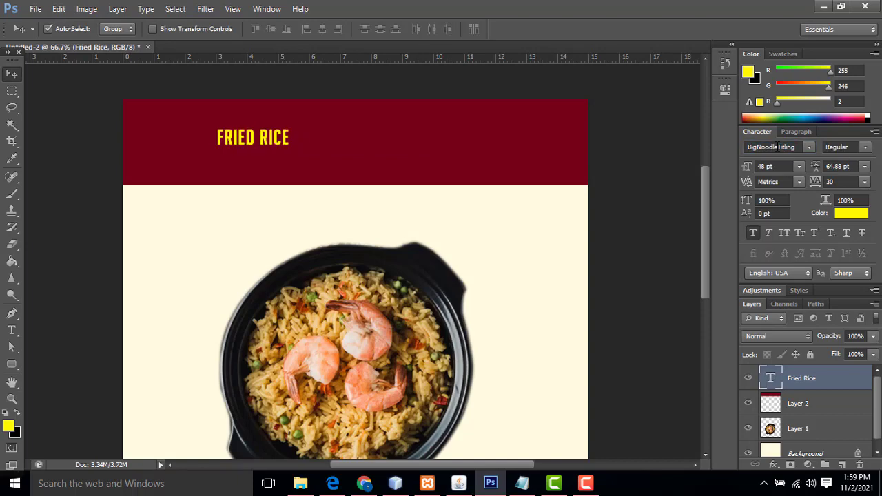
key(ctrl+t)
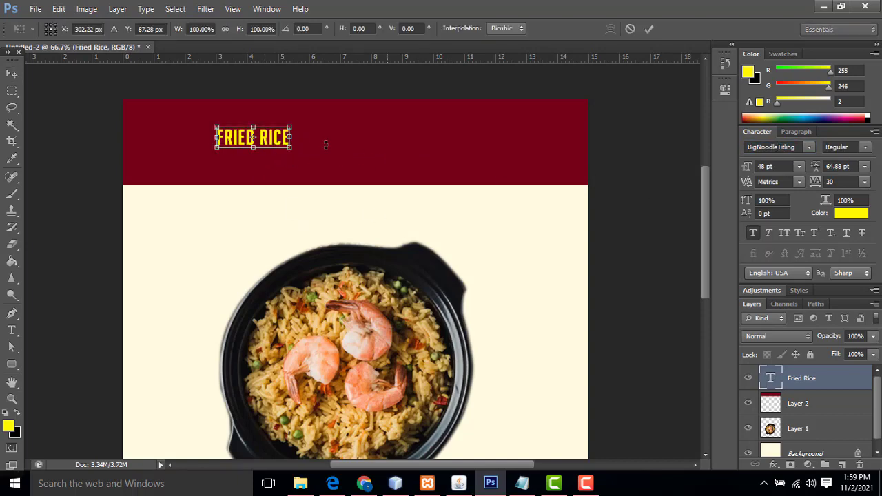
drag(290, 129, 482, 129)
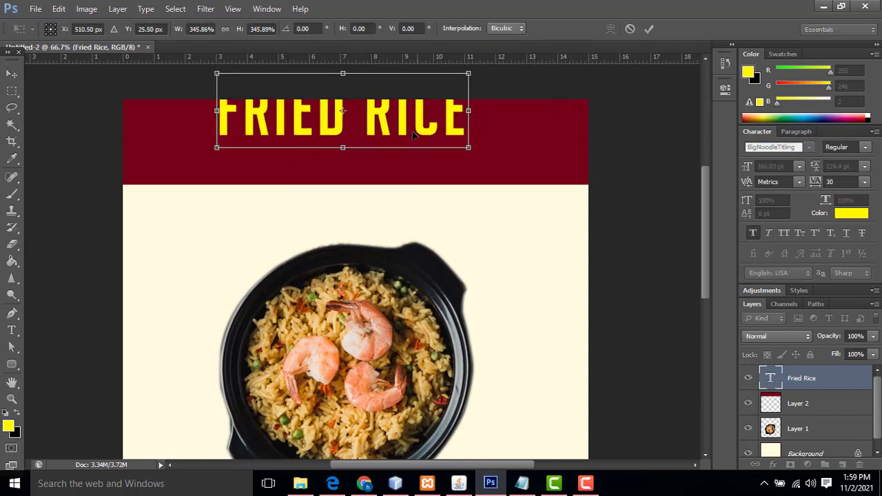
drag(412, 134, 426, 160)
key(Return)
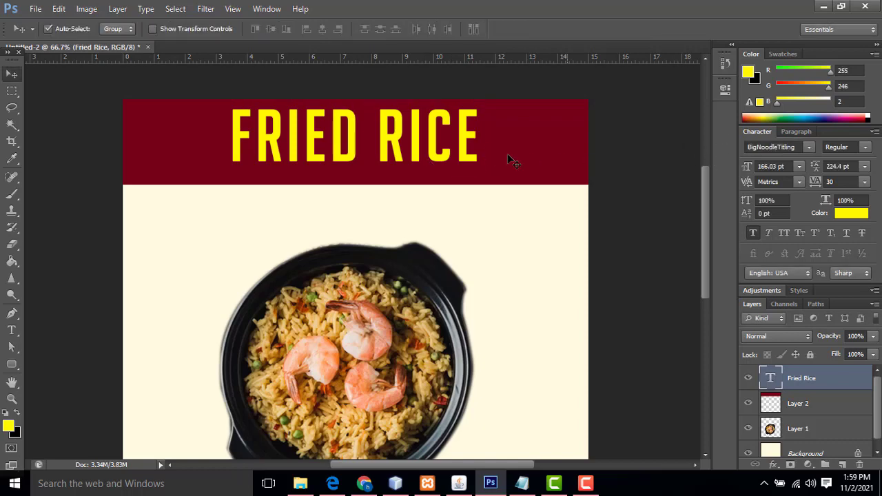
Stretch the maroon header band's bottom edge downward to make it taller
right_click(405, 177)
click(424, 185)
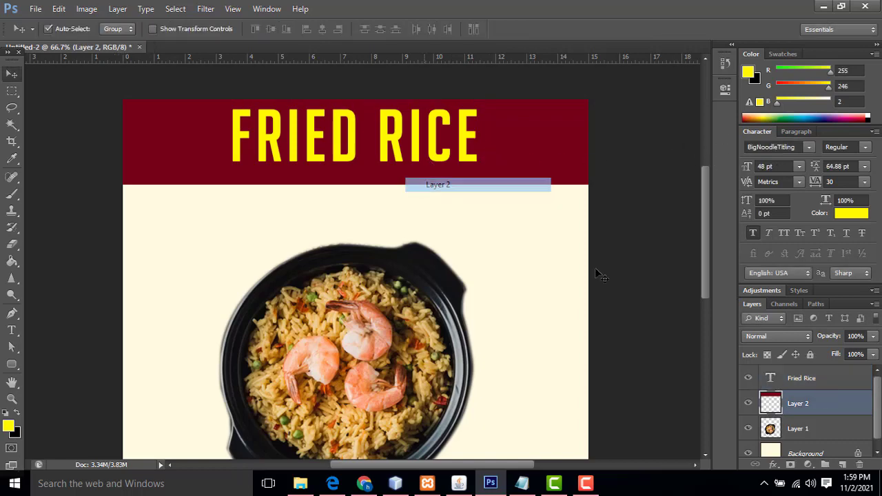
key(ctrl+t)
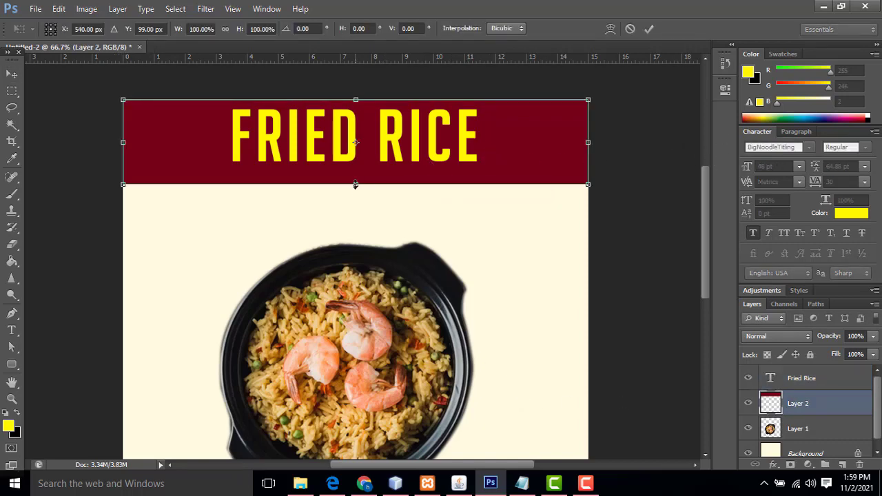
drag(355, 184, 356, 205)
key(Return)
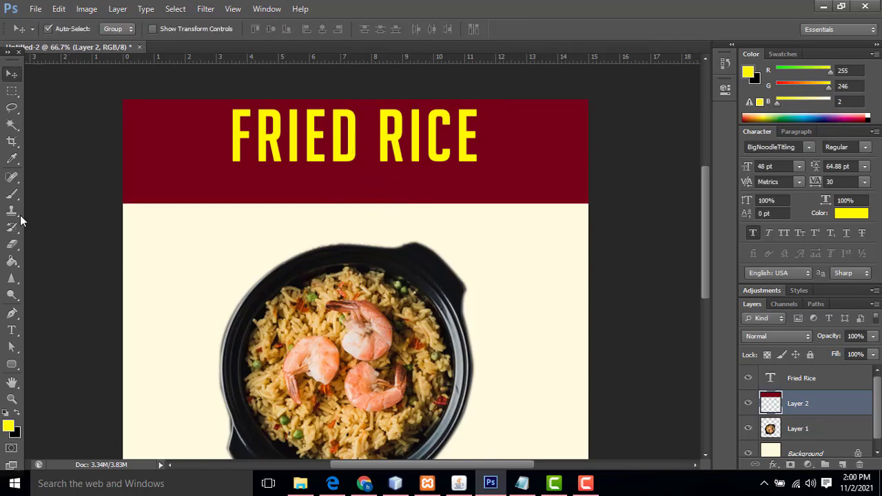
Type the yellow tagline 'YUMMY YUMMY!!' below the title on the maroon band
click(11, 330)
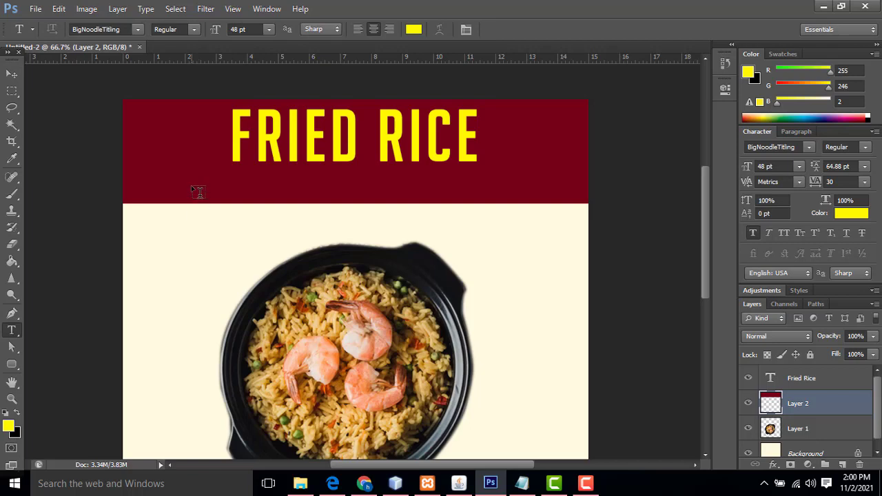
click(196, 192)
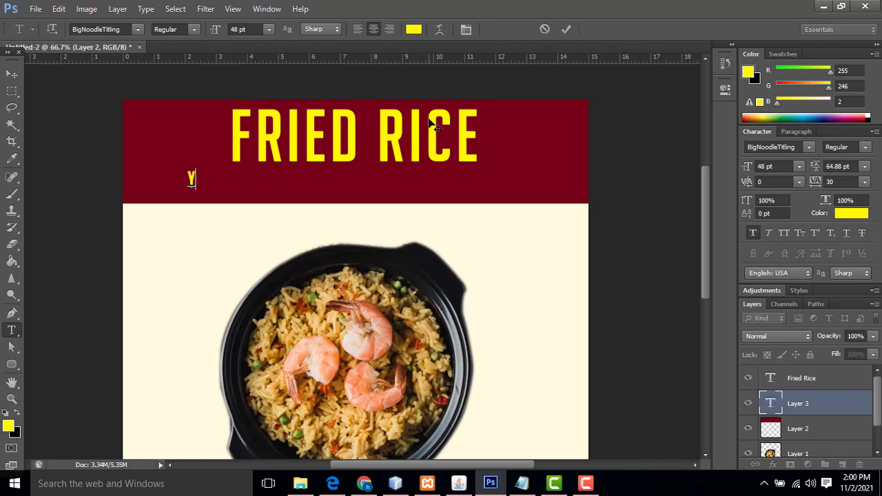
text(YUMM)
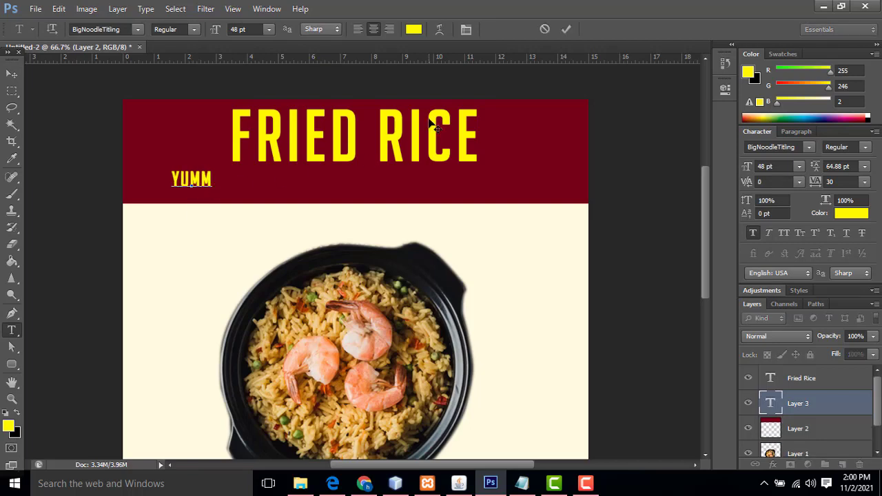
text(Y Y)
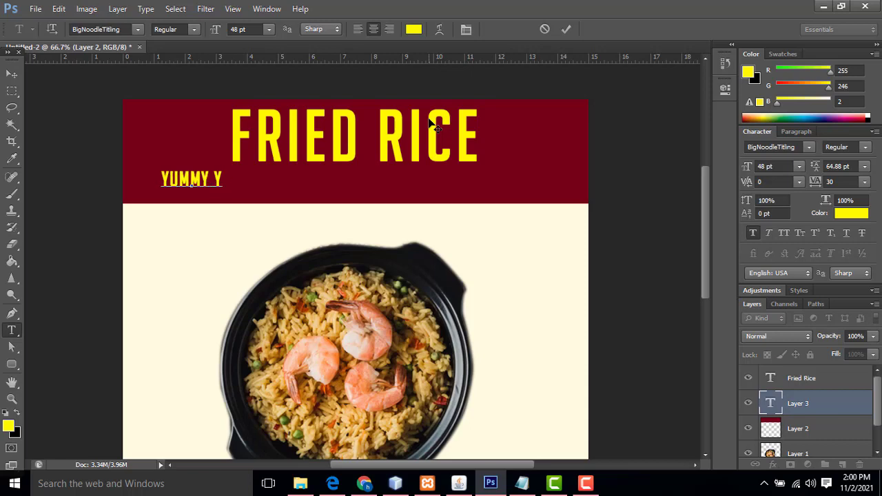
text(UMMY)
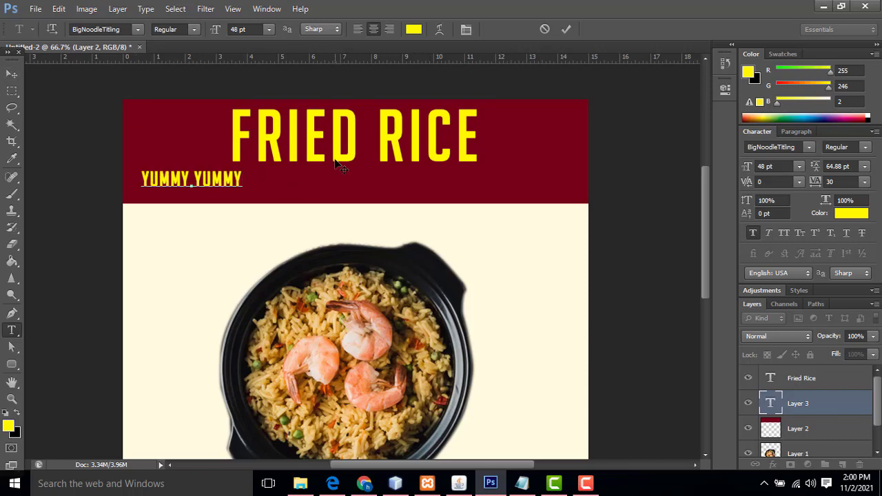
text(!!)
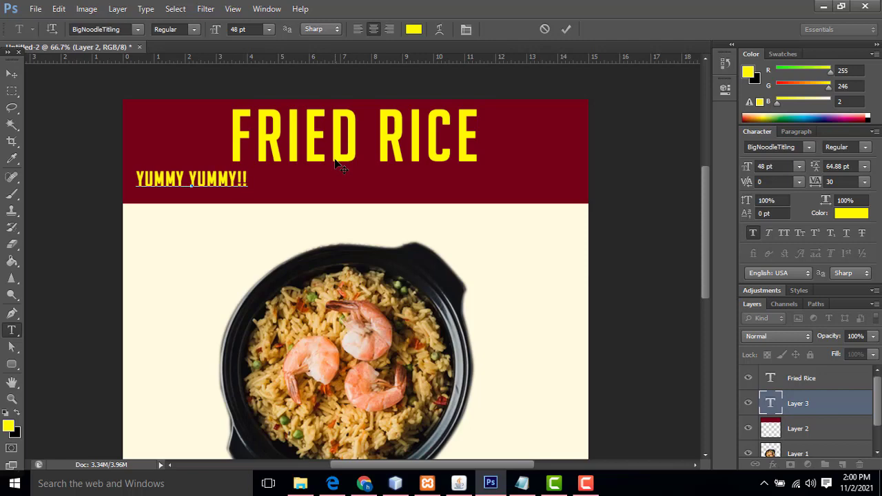
click(12, 74)
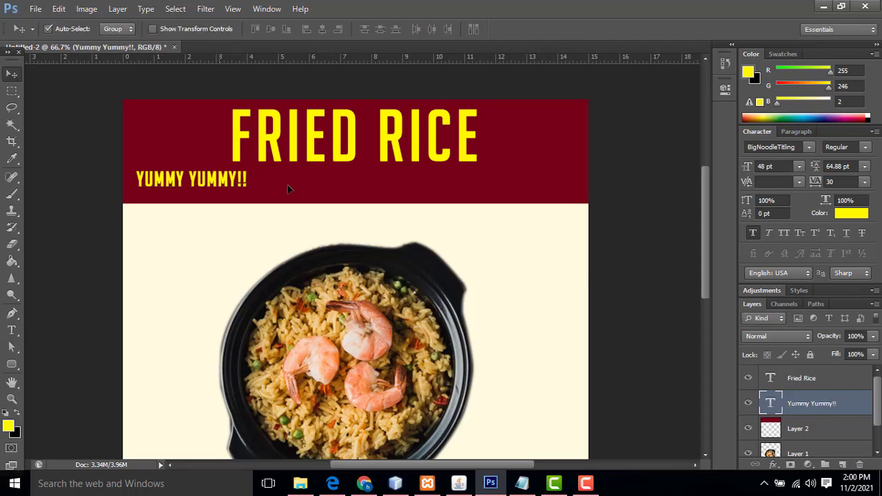
Centre the tagline beneath FRIED RICE and set it in Poppins, after trying Impact
drag(251, 181, 388, 186)
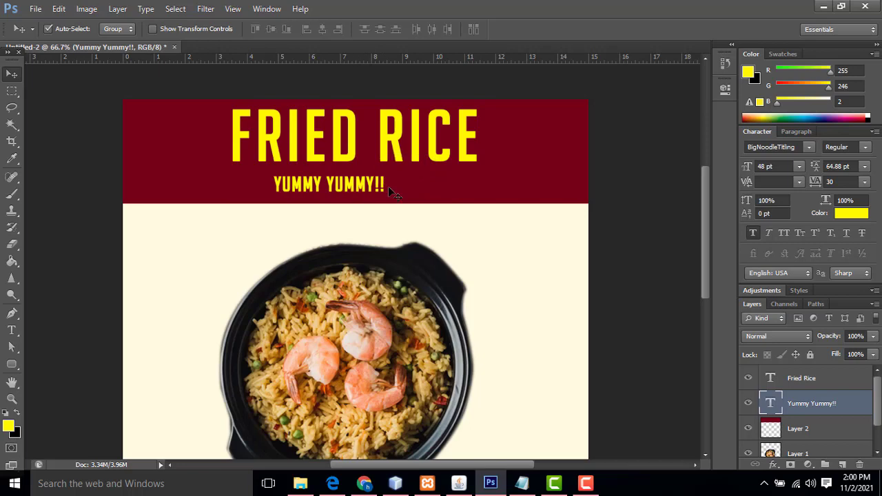
click(780, 147)
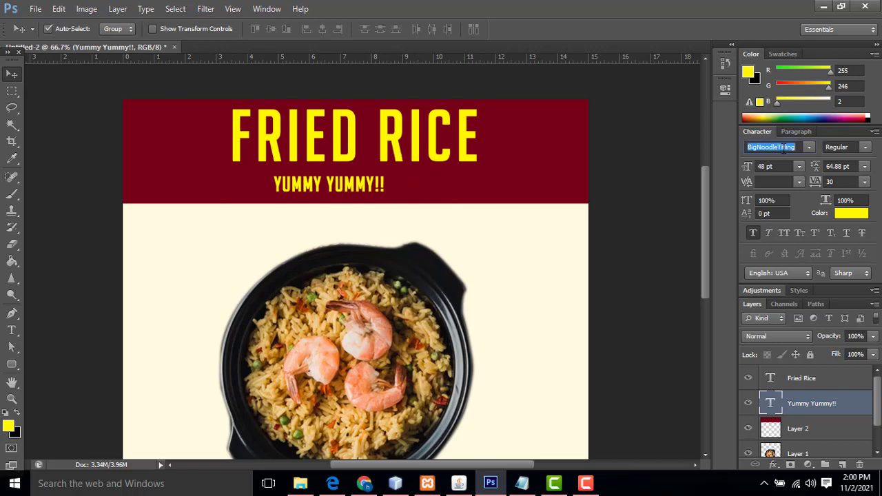
text(Impact)
key(Return)
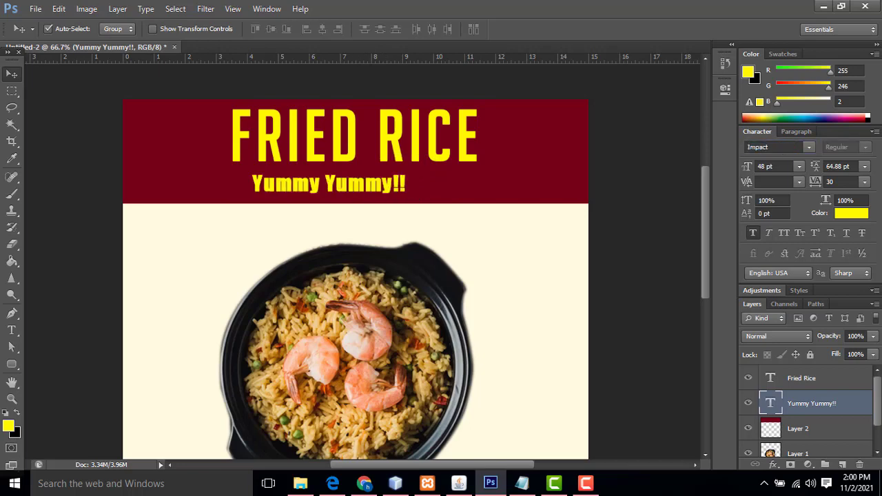
click(777, 146)
text(Poppins)
key(Return)
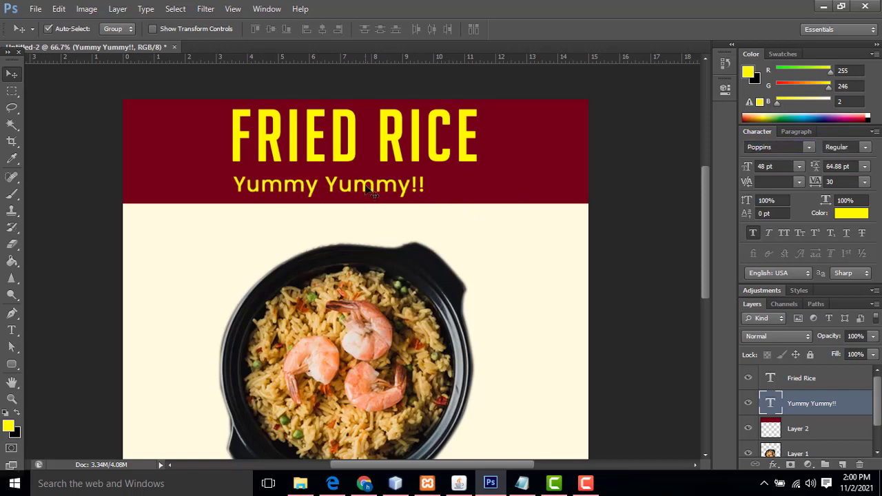
drag(368, 190, 386, 190)
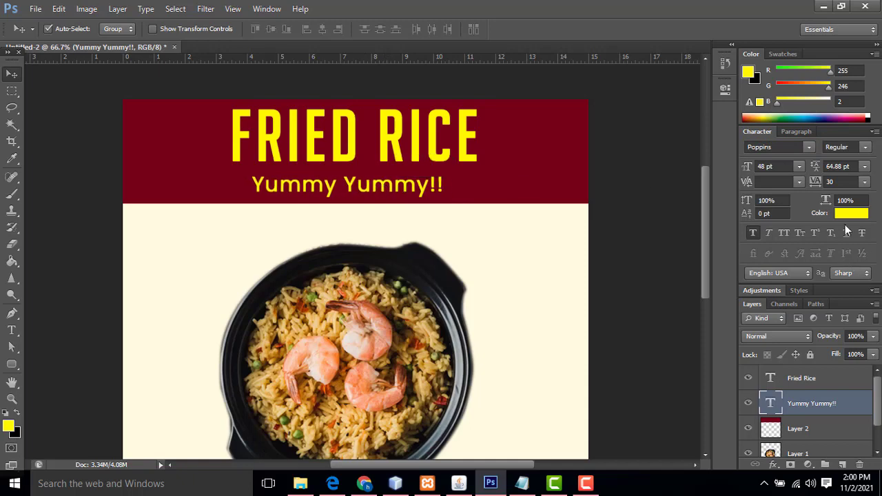
Give the Yummy Yummy!! tagline a white (#ffffff) Color Overlay
double_click(854, 409)
click(531, 260)
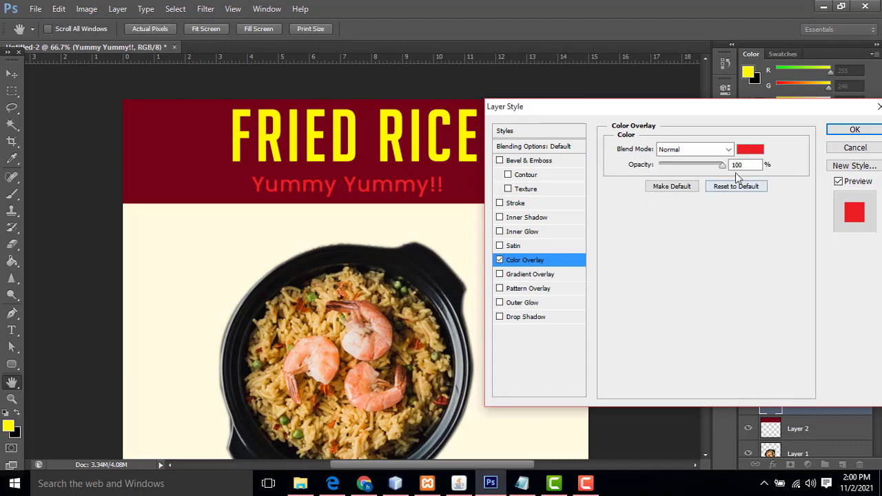
click(750, 149)
text(ffffff)
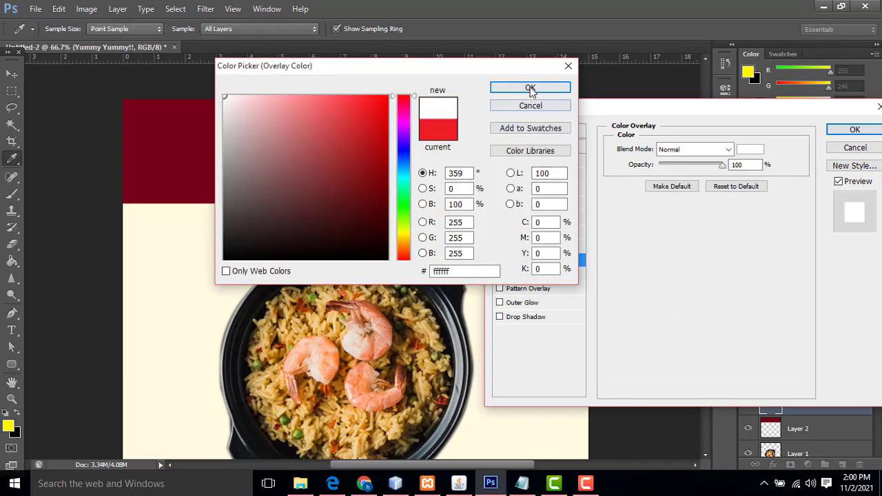
click(530, 89)
click(839, 129)
Shift the tagline slightly and shrink it to 38 pt with Free Transform
key(v)
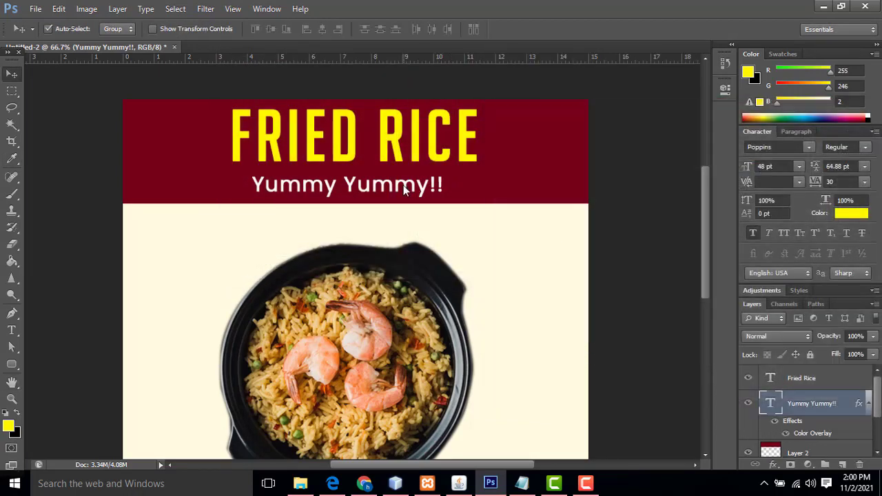
drag(409, 190, 426, 172)
key(ctrl+t)
key(Return)
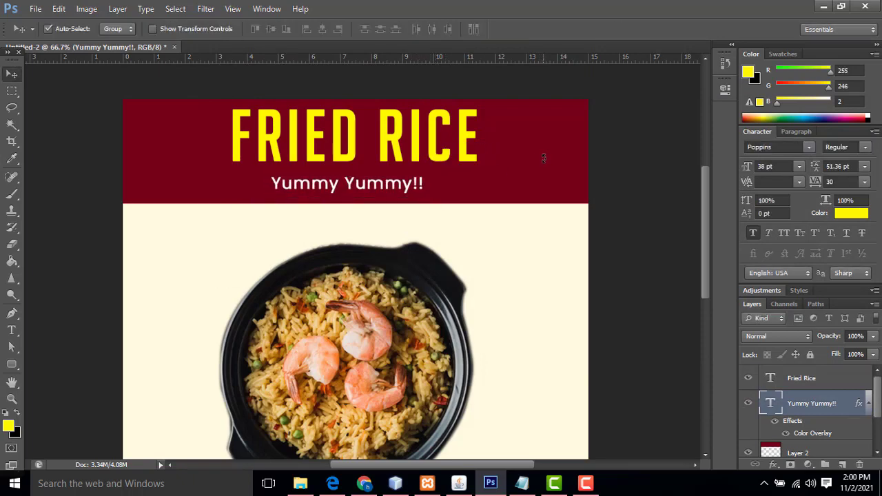
Reselect the Yummy Yummy!! layer and nudge it up just beneath the FRIED RICE title
right_click(434, 145)
click(455, 150)
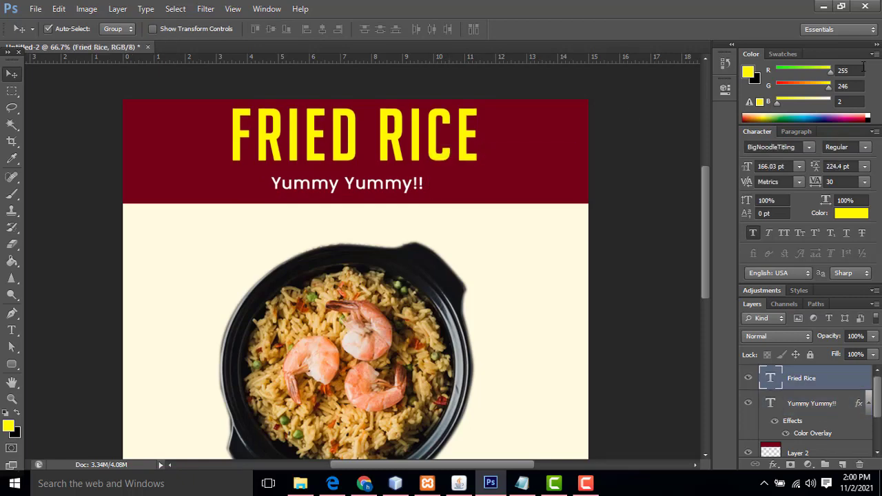
right_click(404, 186)
click(430, 191)
key(Up)
key(Up)
key(Up)
key(Up)
key(Up)
key(Up)
key(Up)
key(Up)
key(Up)
key(Up)
key(Up)
key(Up)
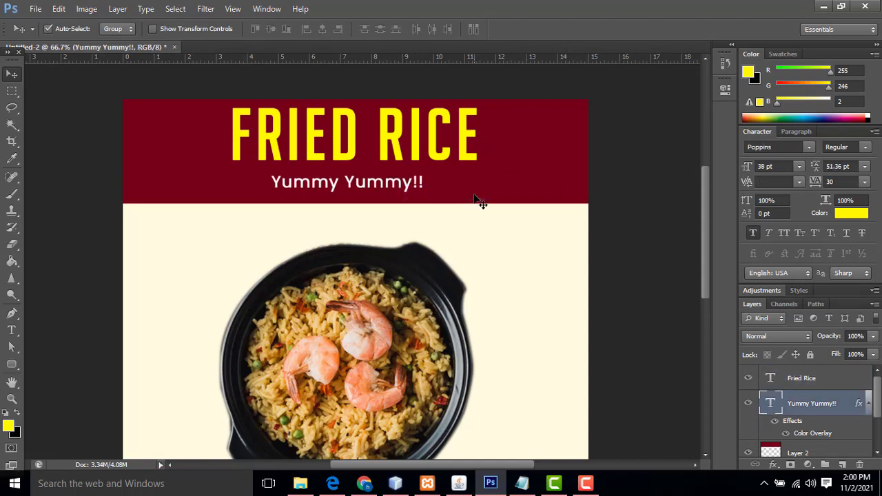
key(Up)
key(Up)
key(Up)
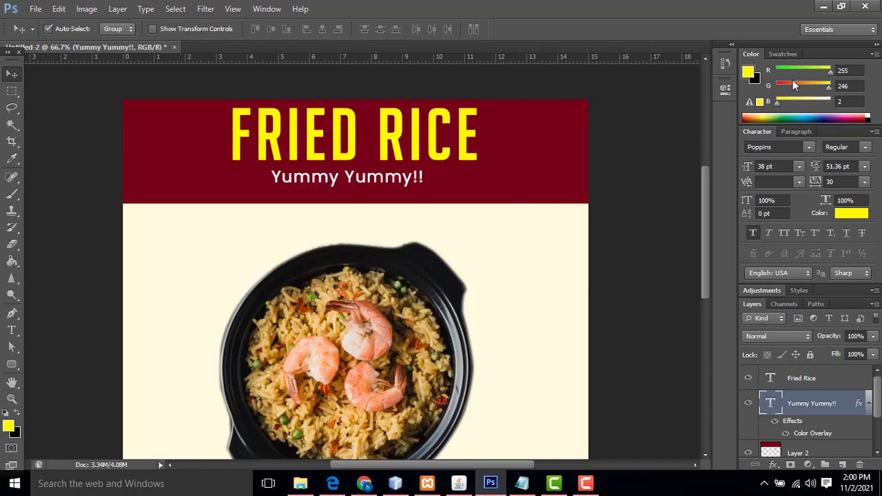
Scale the rice bowl layer up to about 120%
scroll(659, 232, down, 5)
right_click(271, 167)
click(316, 168)
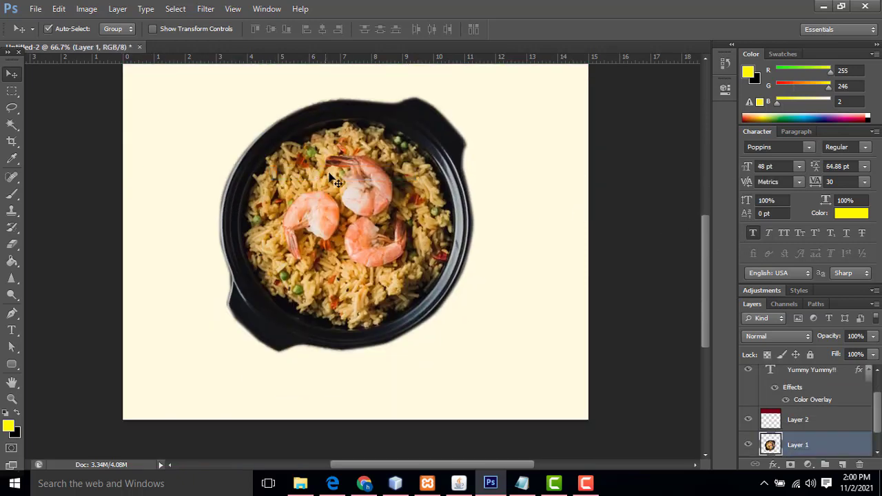
key(ctrl+t)
drag(477, 93, 503, 66)
scroll(562, 171, up, 3)
key(Return)
scroll(560, 171, down, 1)
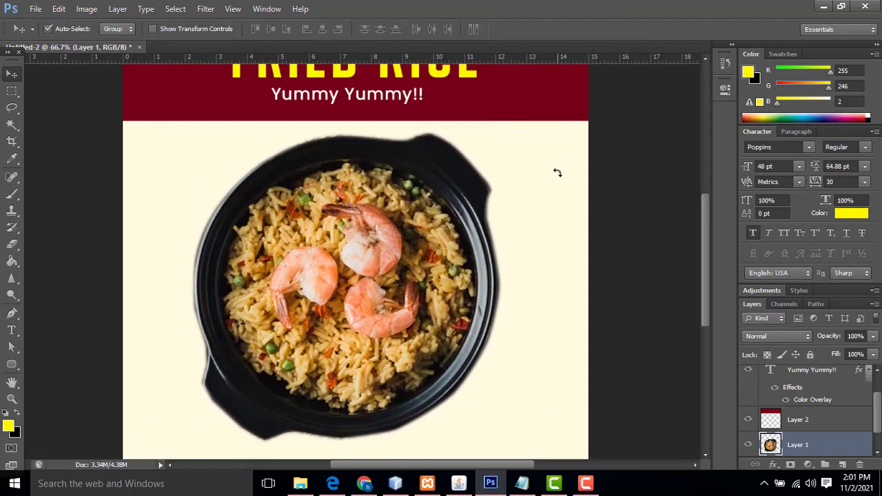
scroll(536, 306, up, 2)
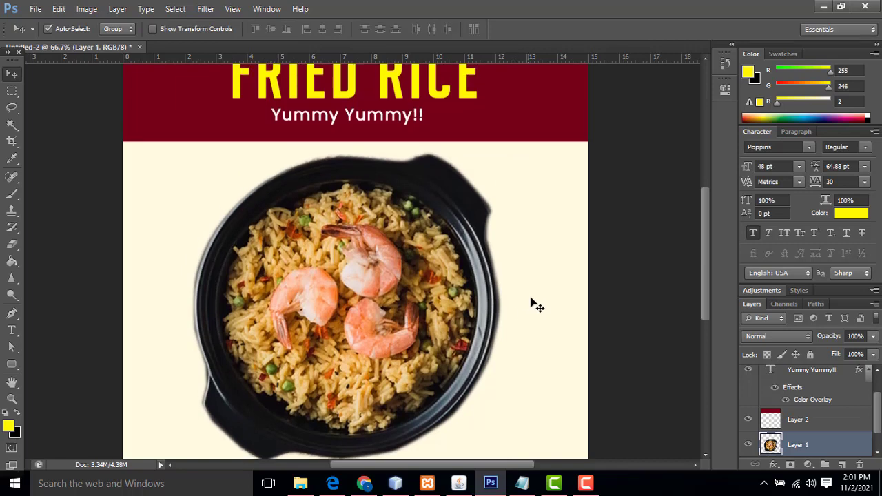
scroll(536, 305, up, 1)
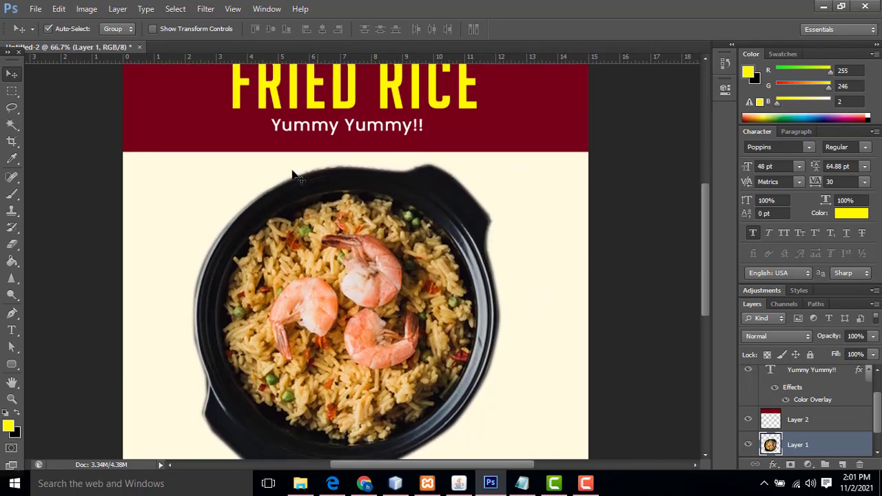
Trace a closed pen path along the bowl's rim and the area above it
click(12, 314)
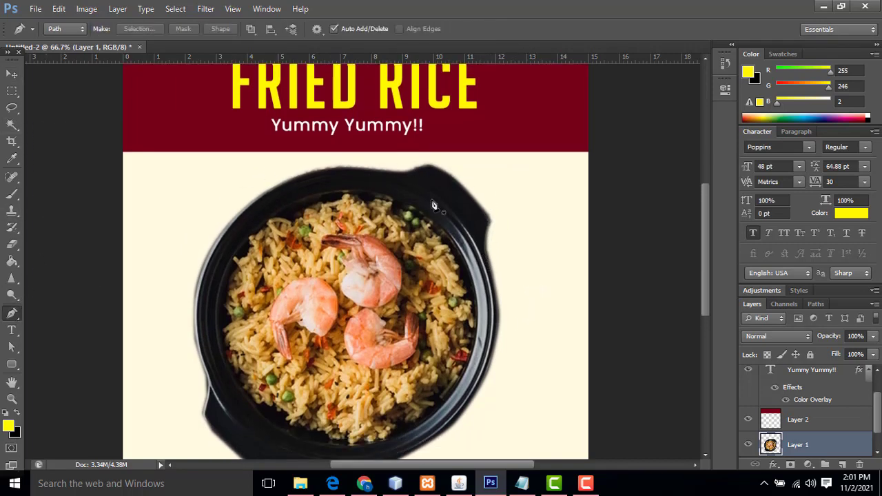
click(429, 162)
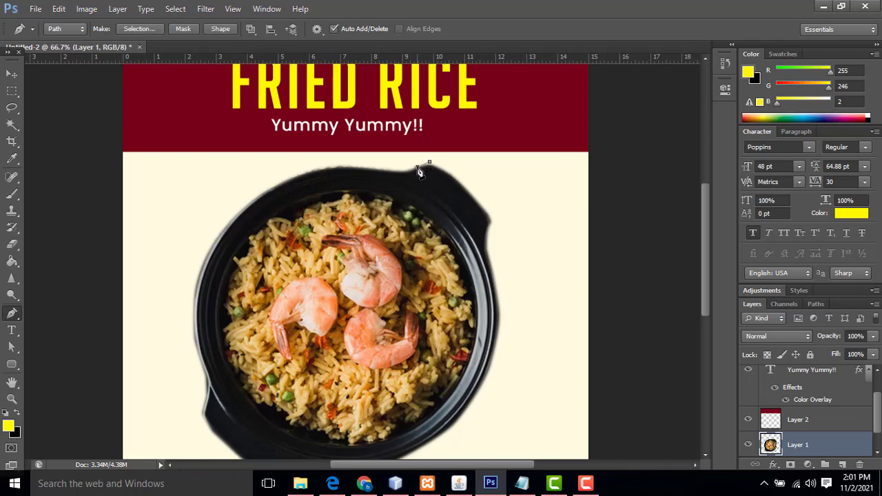
click(408, 170)
click(398, 171)
click(371, 171)
click(334, 169)
drag(279, 183, 278, 184)
click(230, 203)
click(246, 152)
mouse_move(416, 90)
mouse_down()
mouse_move(458, 102)
mouse_move(468, 117)
mouse_up()
click(463, 127)
click(429, 162)
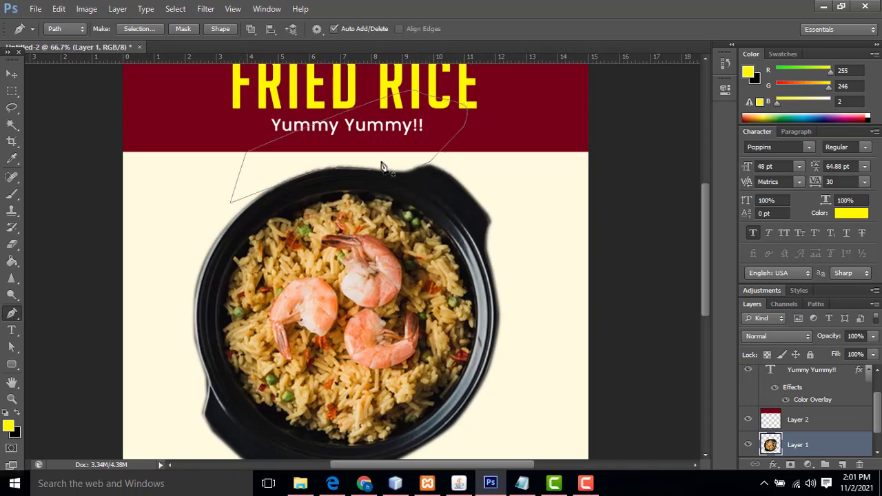
Turn the rim path into a 1.5 px feathered selection to trim the bowl's top edge
right_click(364, 166)
click(412, 222)
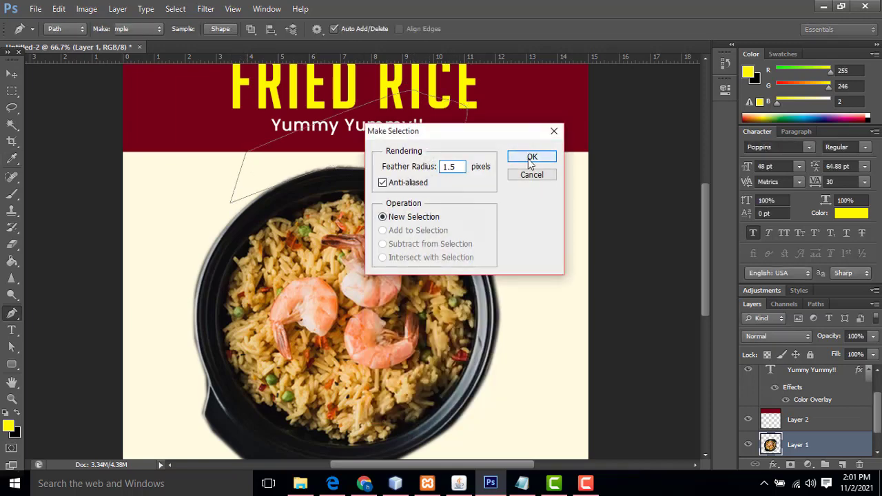
click(527, 154)
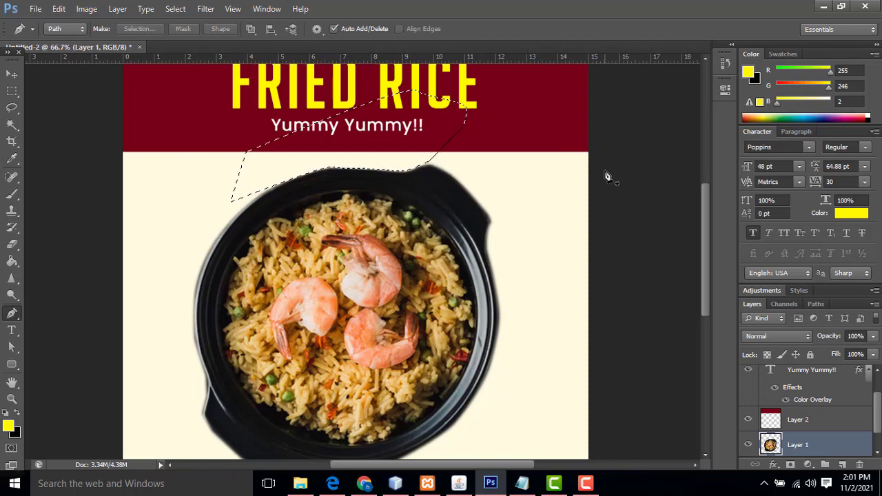
key(ctrl+d)
scroll(607, 178, down, 1)
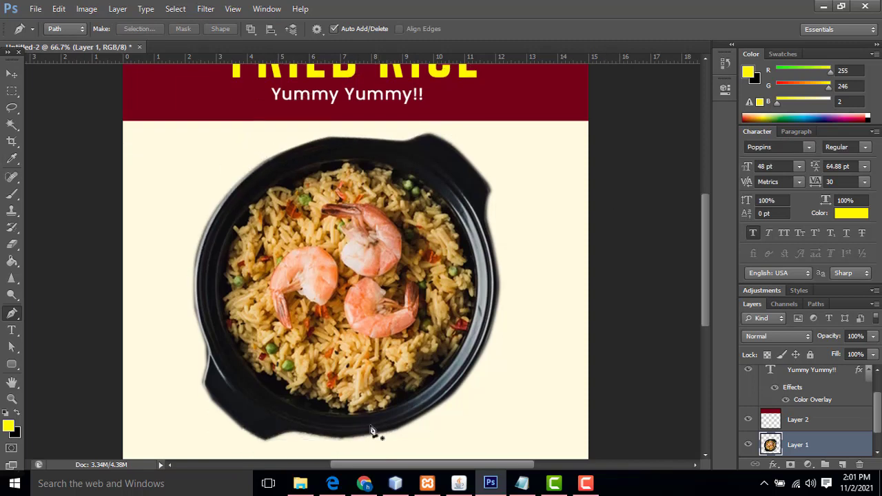
Darken the rice bowl's midtones to 0.93 with Levels
key(v)
right_click(322, 249)
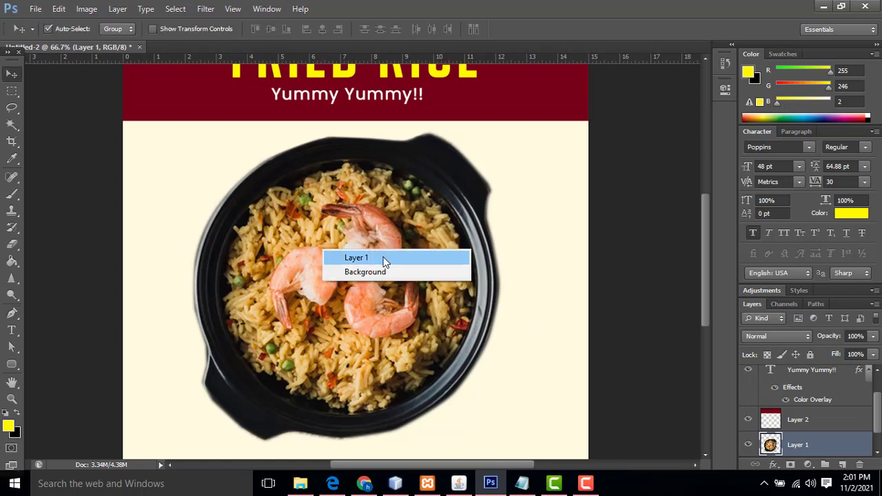
click(365, 256)
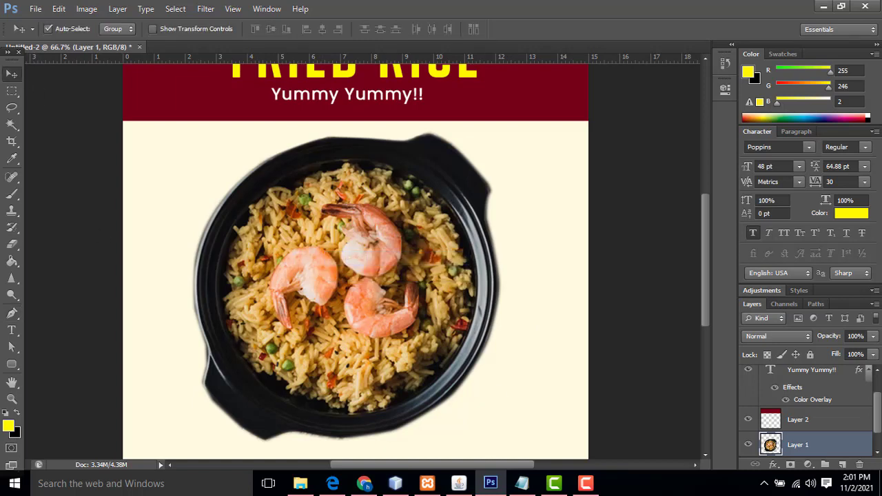
key(ctrl+l)
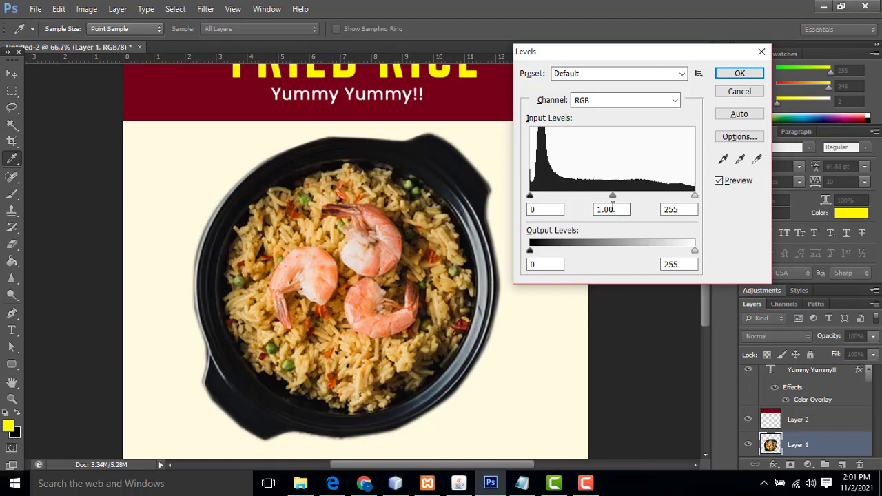
drag(613, 197, 623, 196)
click(738, 74)
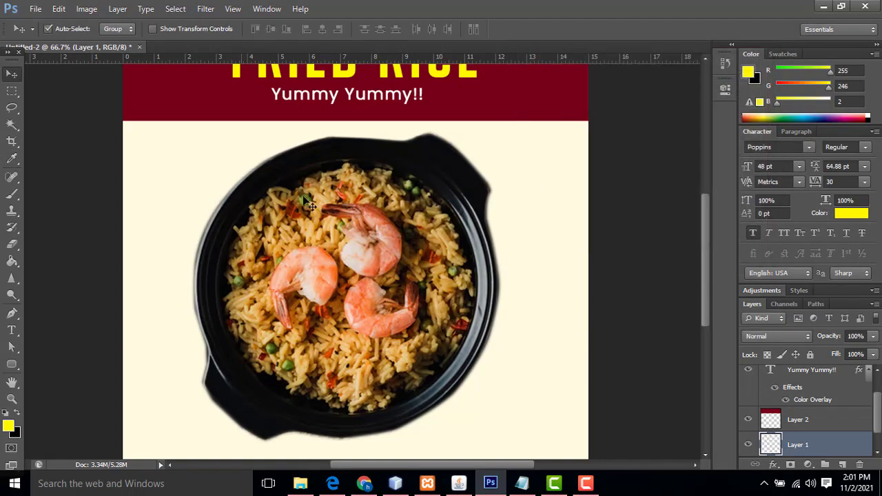
scroll(548, 219, up, 3)
scroll(548, 219, down, 1)
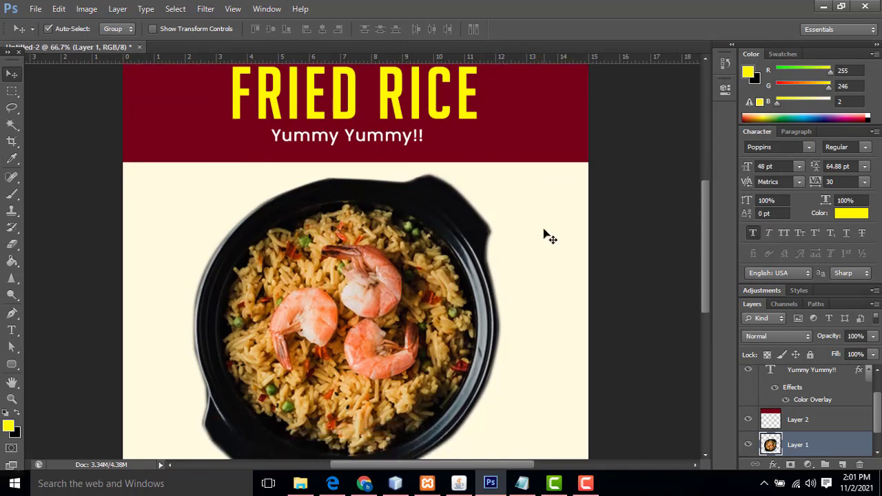
Apply Hue/Saturation to the bowl with Hue -6 and Saturation -3
key(ctrl+u)
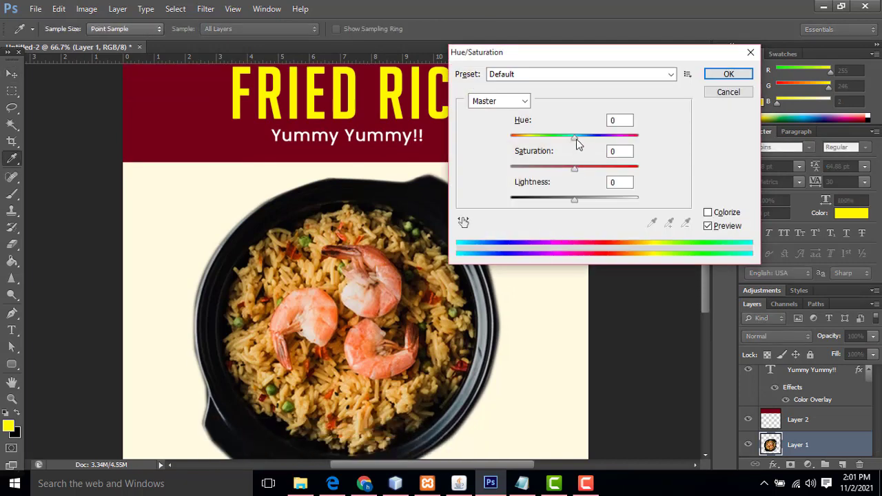
drag(575, 140, 572, 137)
drag(575, 171, 579, 172)
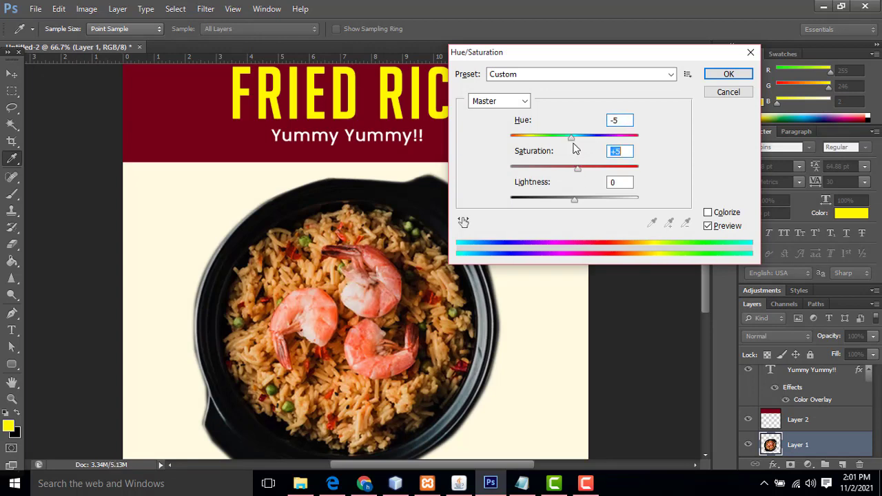
drag(571, 137, 570, 138)
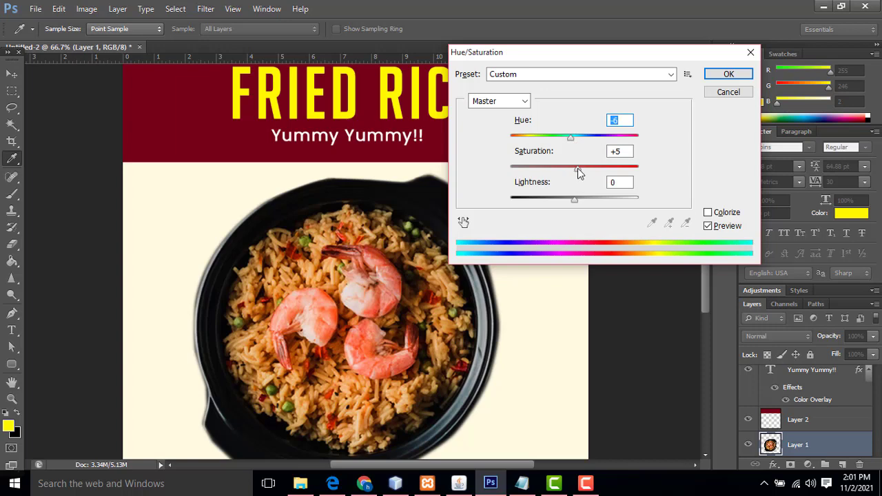
drag(579, 174, 573, 173)
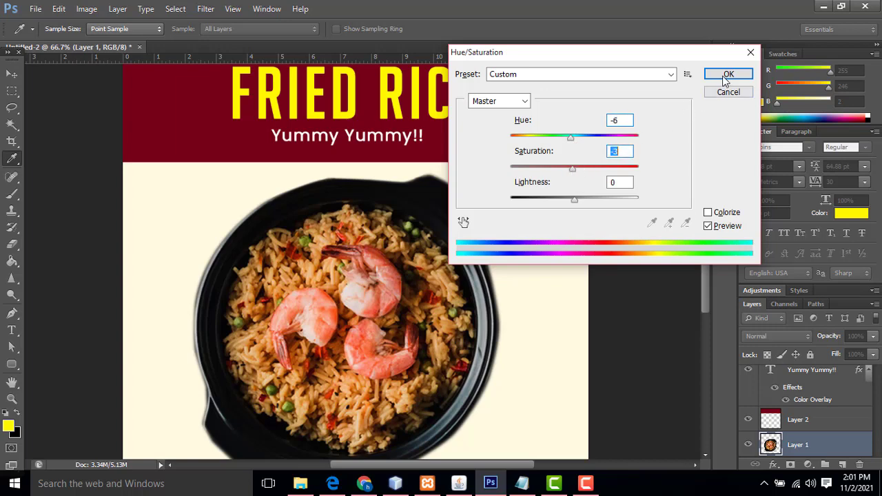
click(725, 76)
key(v)
scroll(541, 266, down, 3)
scroll(620, 280, up, 2)
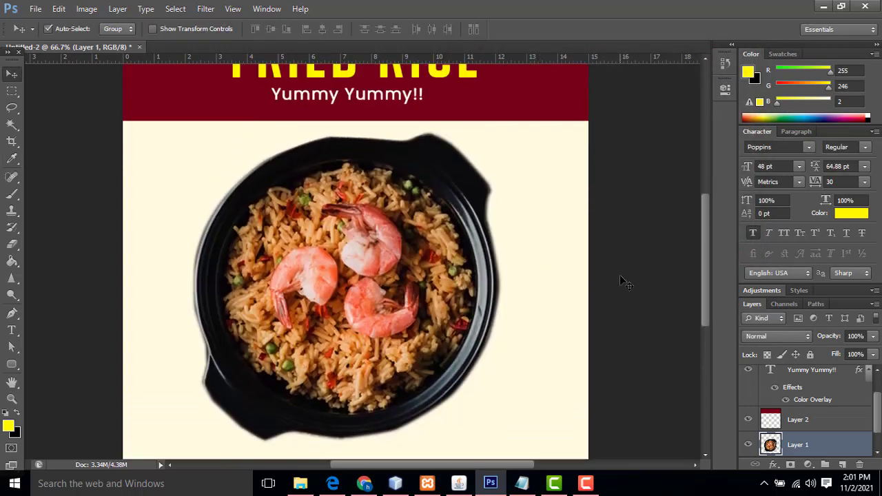
key(ctrl+minus)
key(ctrl+minus)
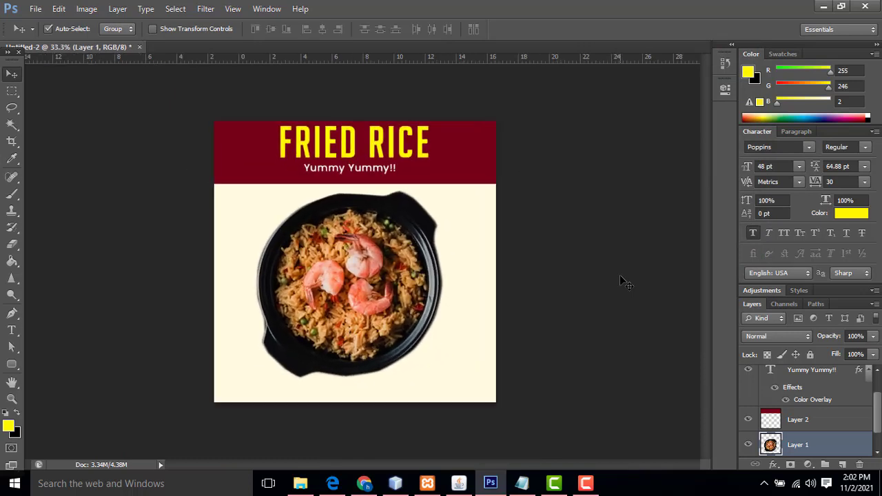
Zoom to 50% and shrink the rice bowl to about 89.5%
key(ctrl+plus)
key(ctrl+t)
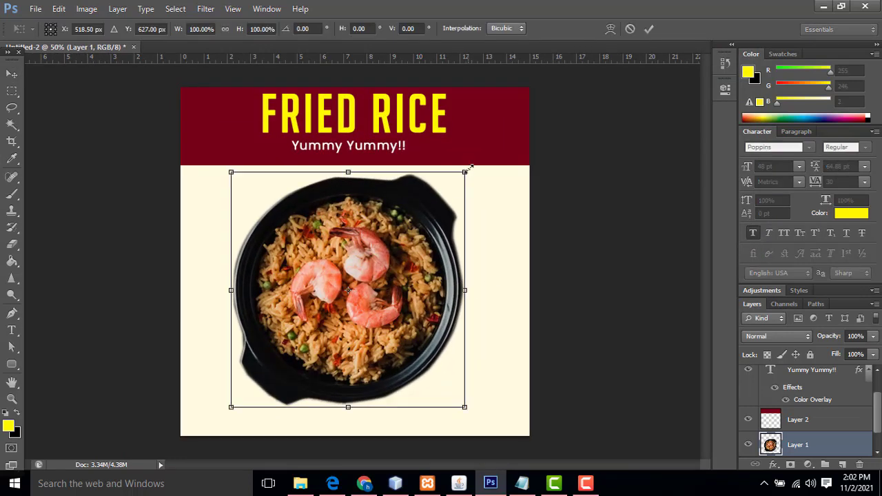
drag(465, 171, 448, 177)
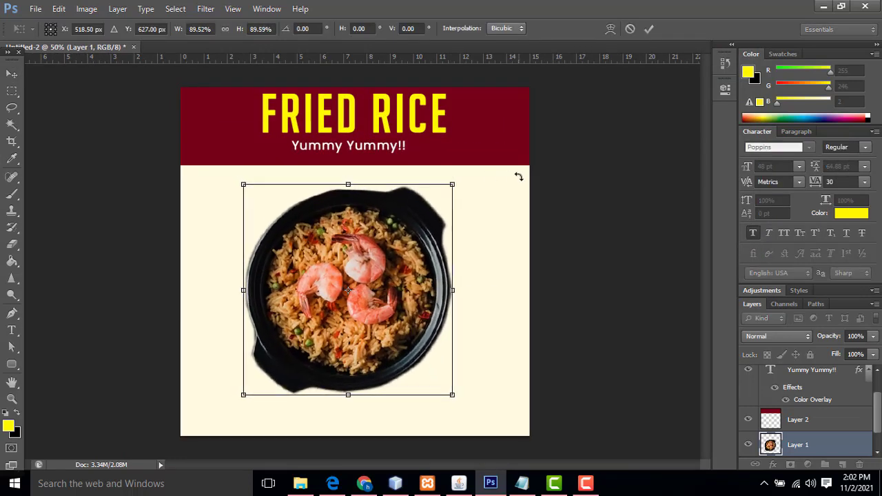
key(Return)
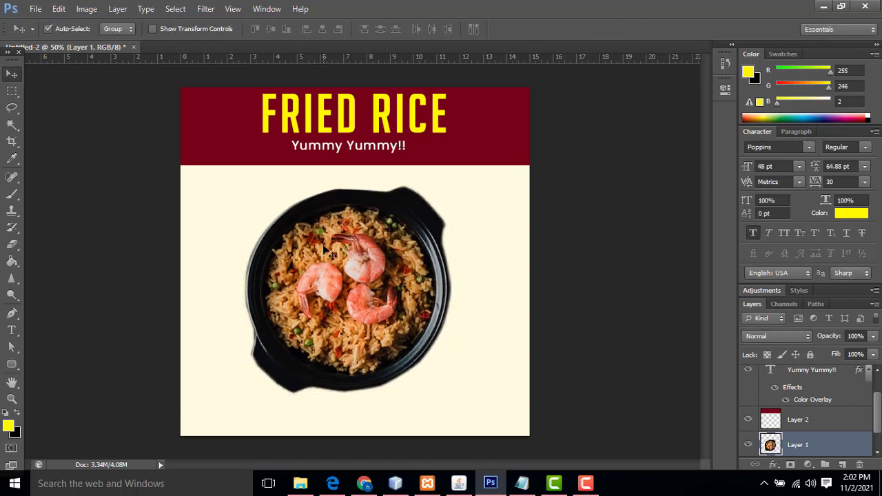
Look through the Image menu without applying anything, then move the bowl slightly left
click(84, 10)
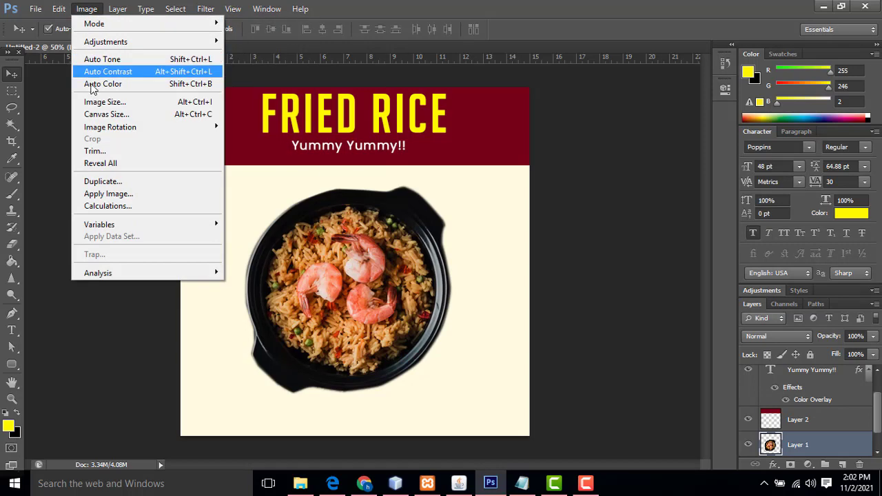
mouse_move(110, 129)
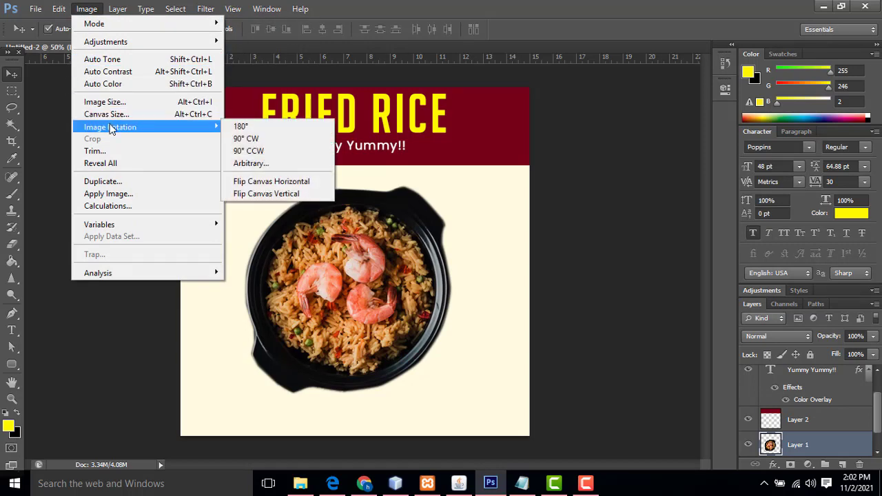
click(491, 223)
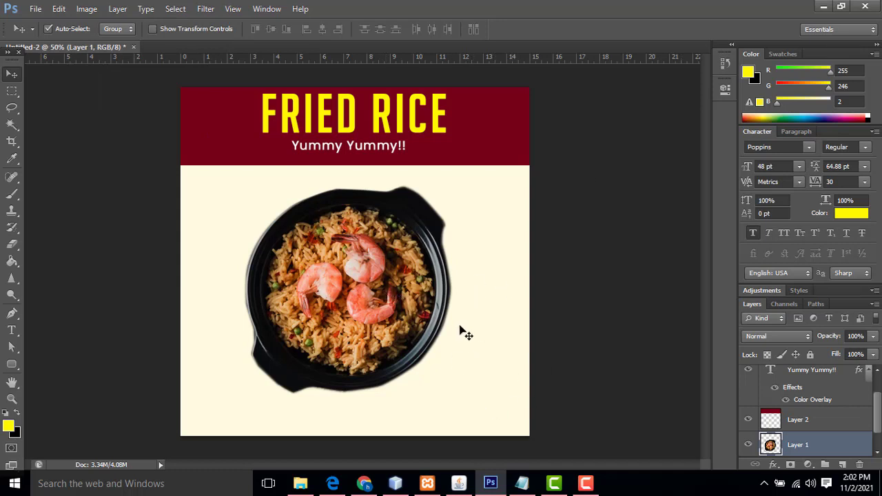
right_click(372, 296)
click(387, 301)
drag(387, 304, 370, 298)
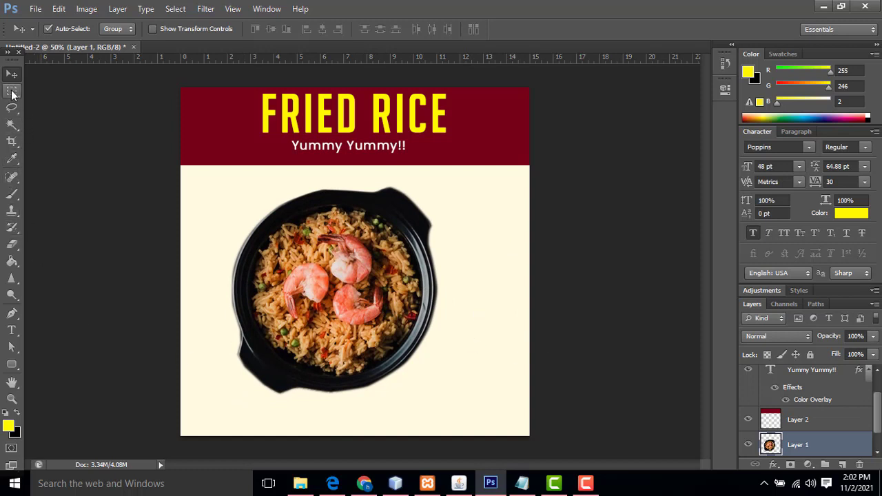
Clear a stray elliptical selection and move the rice bowl down and right
click(12, 91)
click(48, 103)
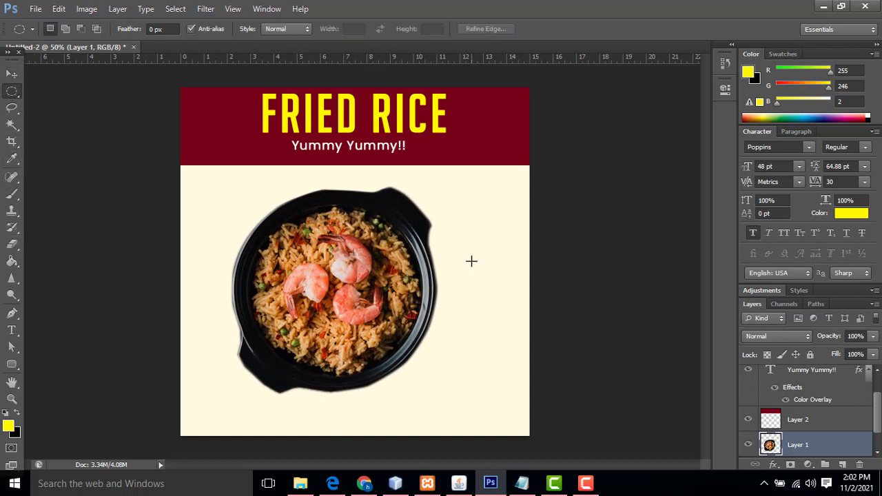
drag(449, 197, 629, 315)
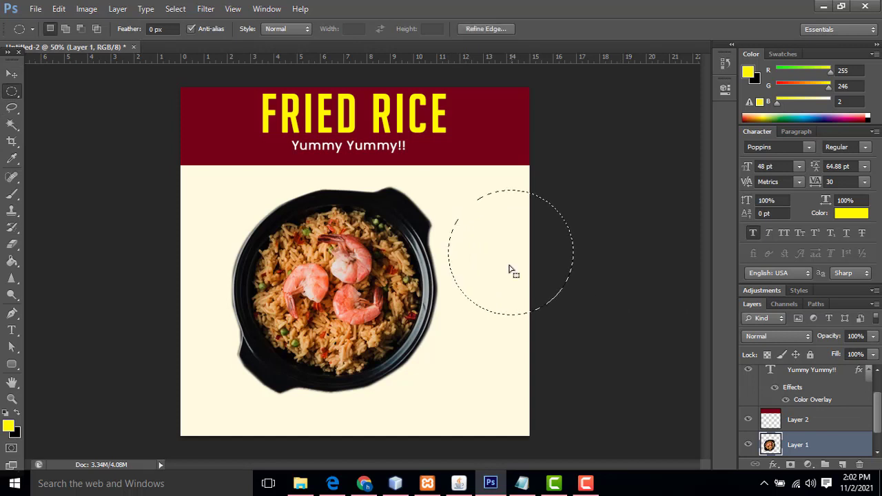
click(12, 73)
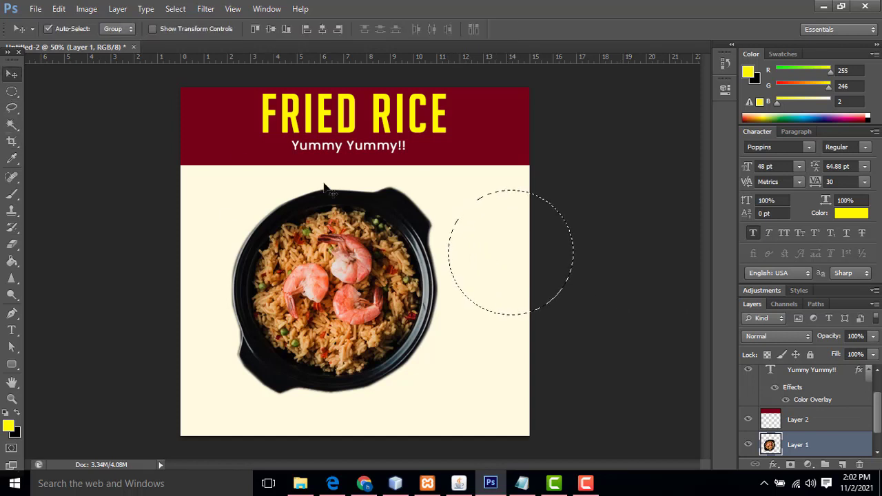
click(455, 232)
click(425, 192)
key(ctrl+d)
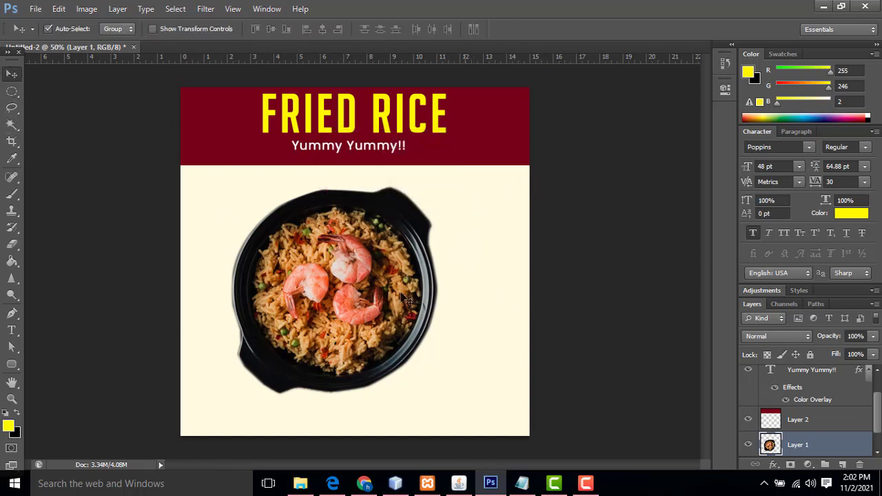
drag(377, 274, 387, 303)
Resize the rice bowl to about 98.5% and apply its new position
key(ctrl+t)
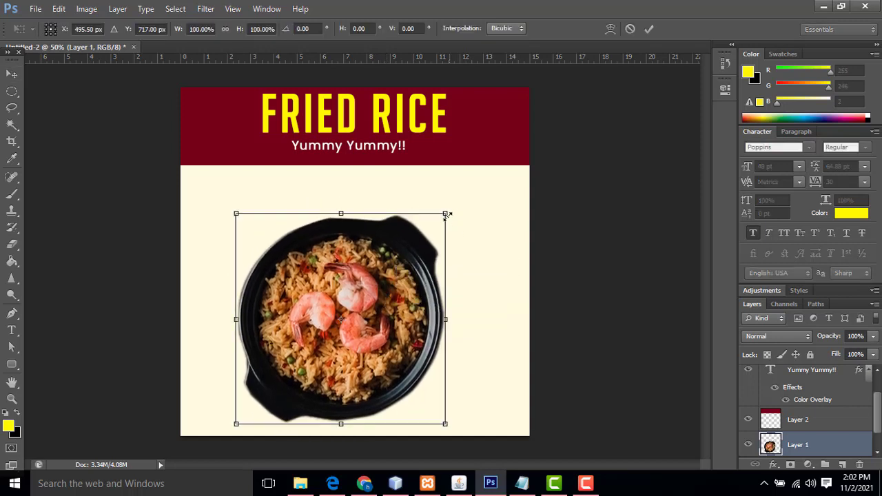
mouse_move(449, 213)
mouse_down()
mouse_move(436, 226)
mouse_move(444, 217)
mouse_up()
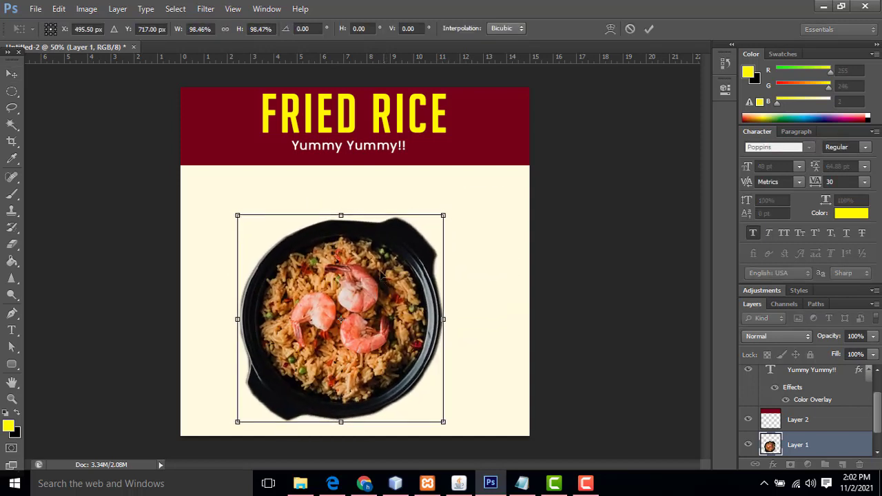
drag(383, 305, 379, 284)
key(Return)
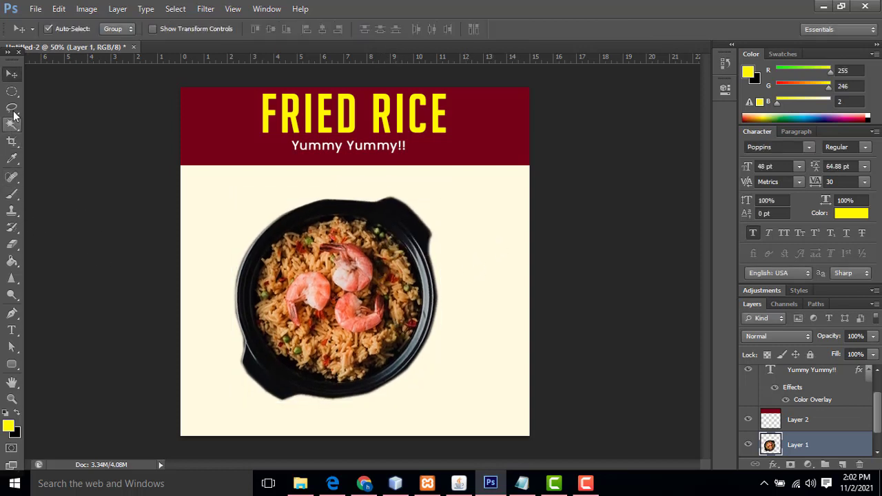
click(12, 91)
Fill a circle right of the bowl with header maroon (#760019) on new Layer 3
drag(501, 222, 527, 262)
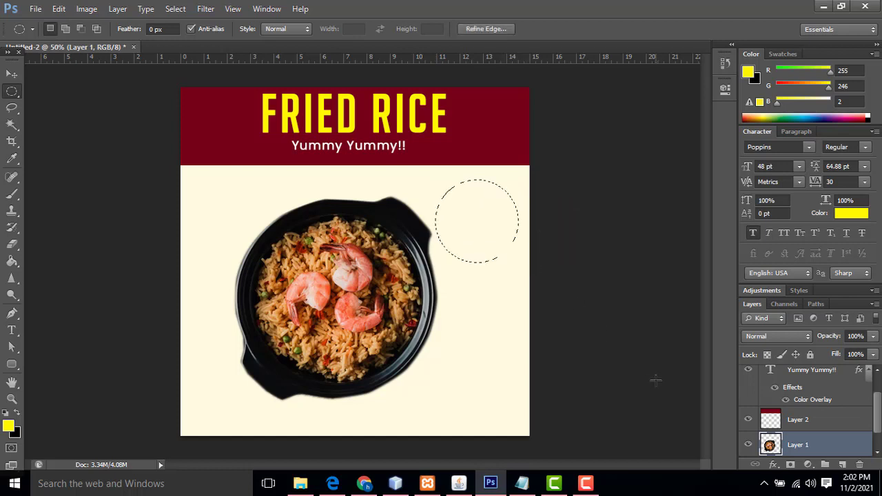
click(841, 464)
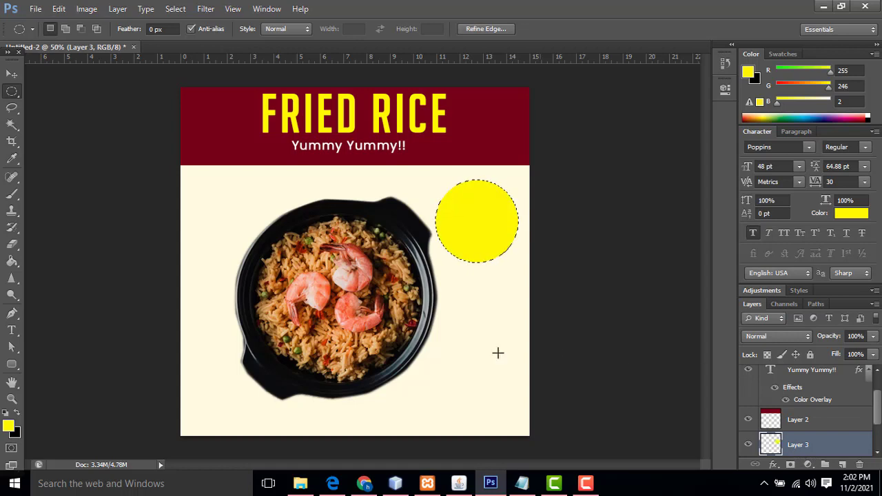
click(11, 428)
click(212, 121)
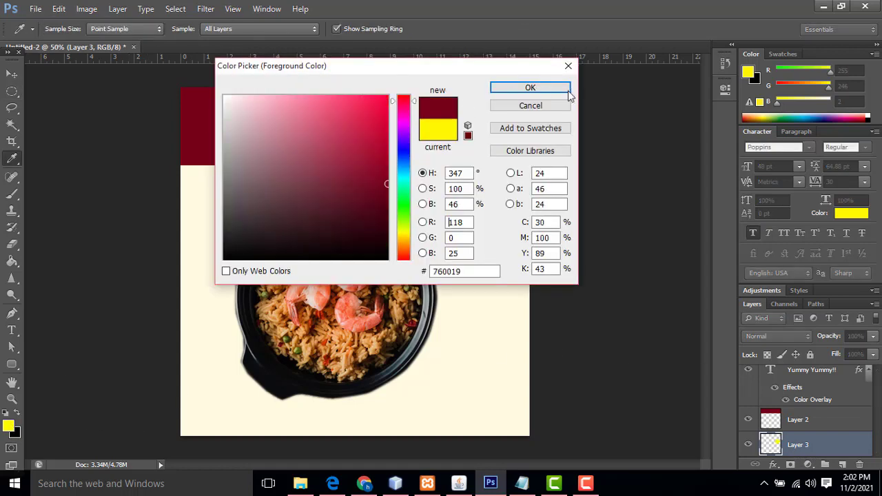
click(530, 87)
key(alt+BackSpace)
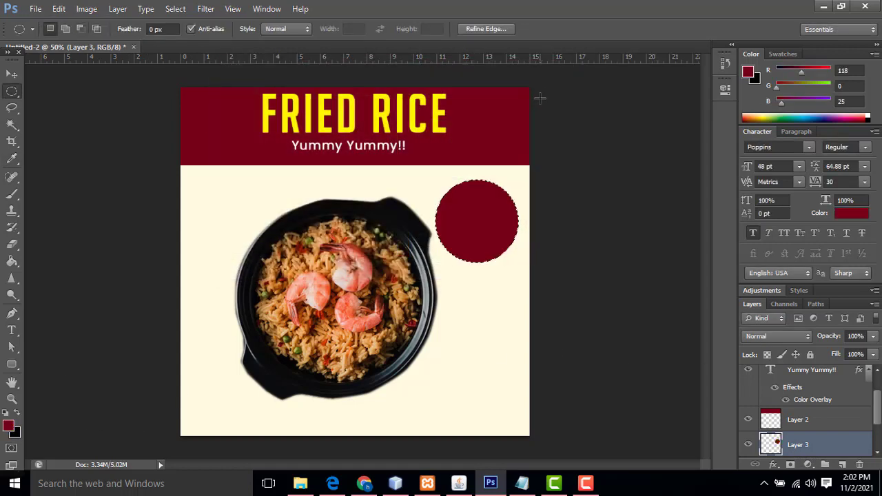
key(ctrl+d)
Give the maroon circle a thick white outside stroke
double_click(845, 450)
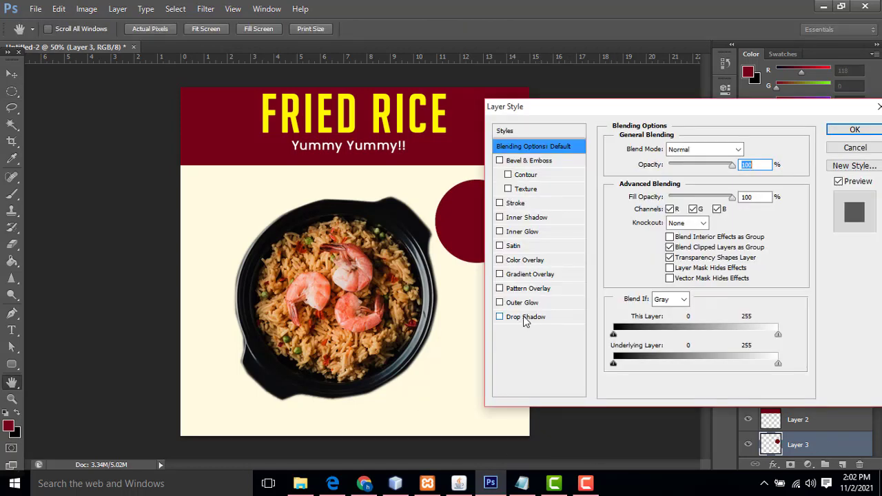
click(516, 203)
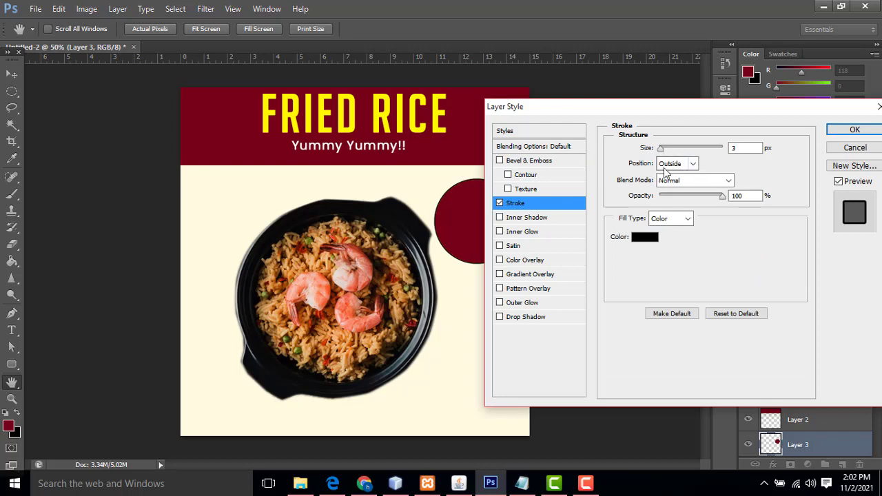
click(644, 237)
click(225, 97)
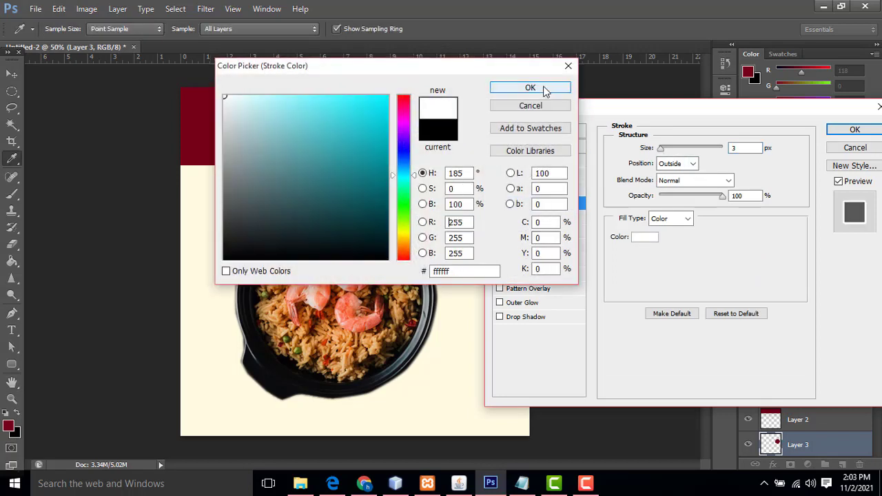
click(544, 90)
mouse_move(660, 149)
mouse_down()
mouse_move(675, 155)
mouse_move(666, 149)
mouse_up()
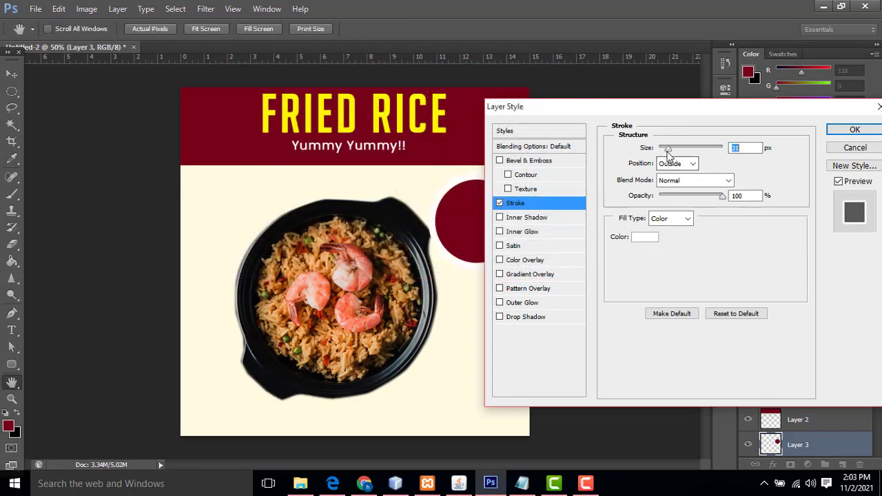
Add a 75% drop shadow to the circle with distance 26 px and size 5 px
click(530, 317)
drag(662, 207, 678, 210)
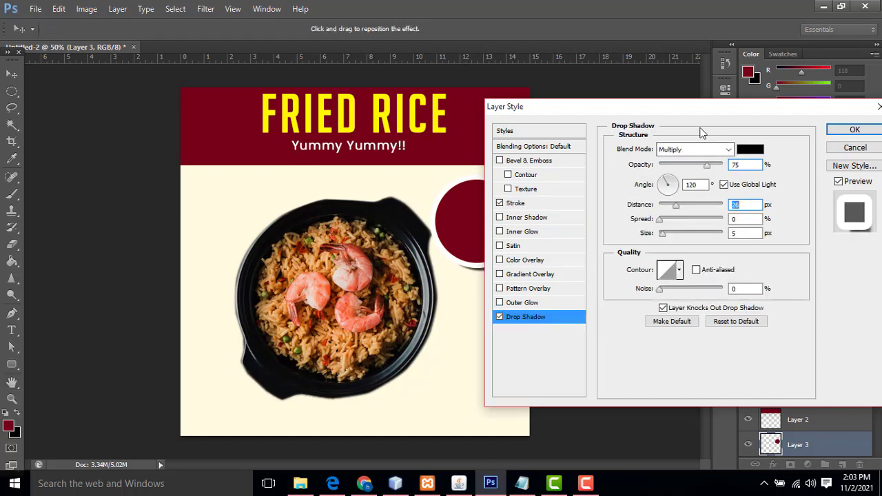
drag(702, 116, 491, 320)
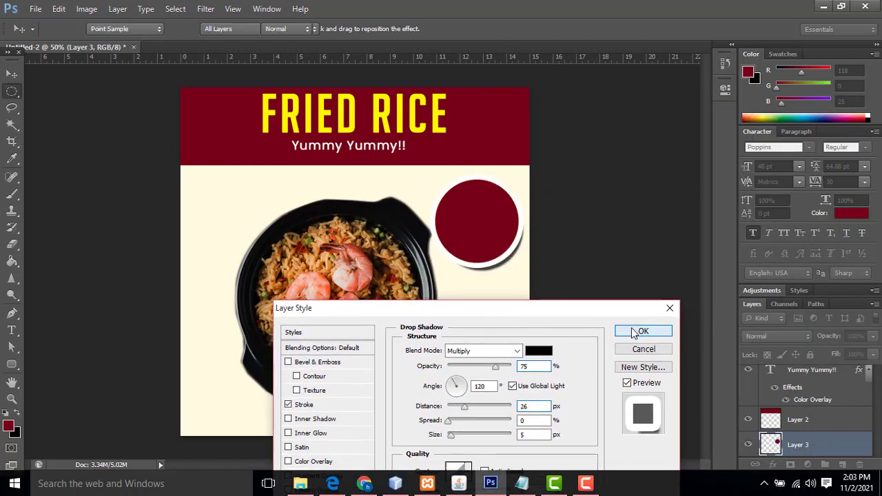
click(641, 331)
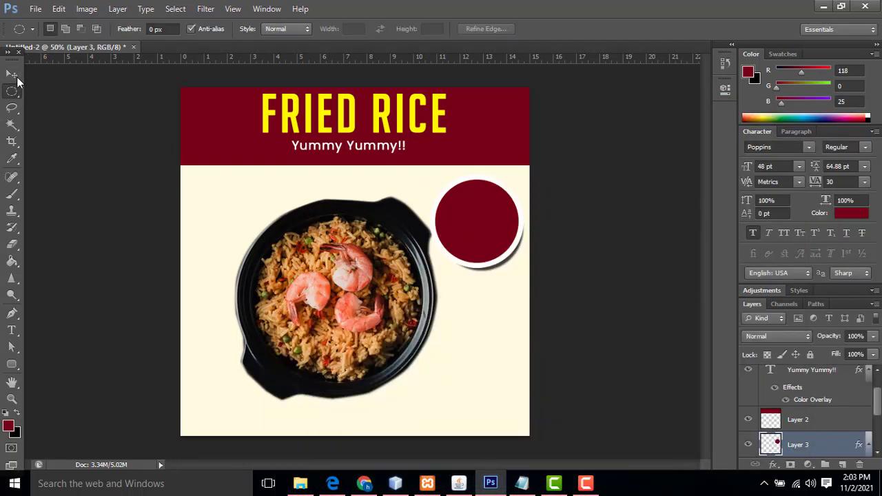
click(11, 73)
click(11, 330)
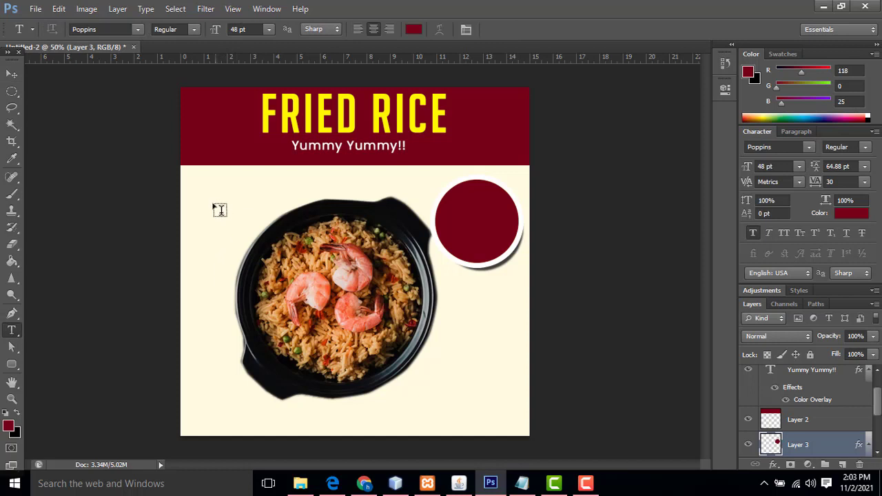
Type the price text 'RS 1250' and move it above the bowl
click(200, 229)
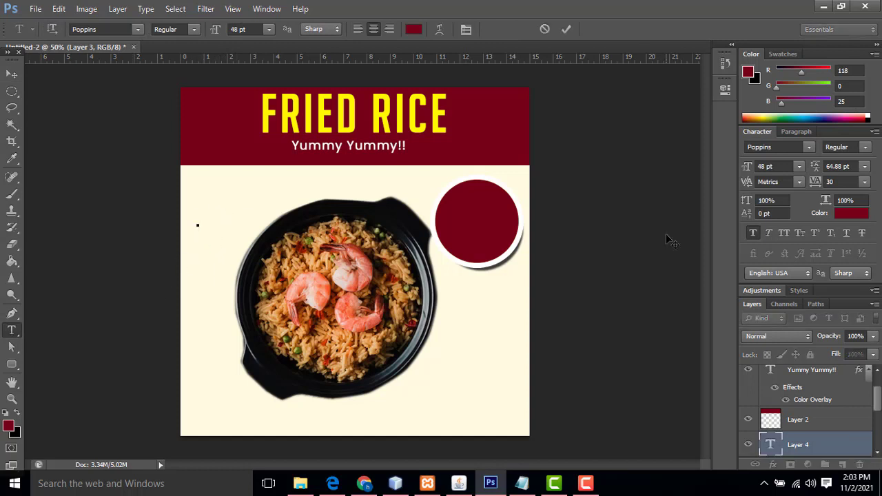
text(RS )
text(12)
text(50)
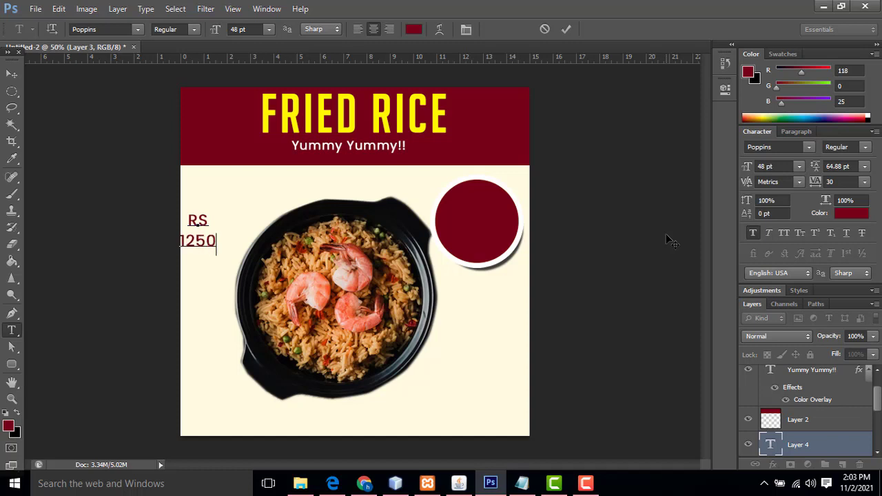
click(11, 74)
drag(203, 222, 388, 184)
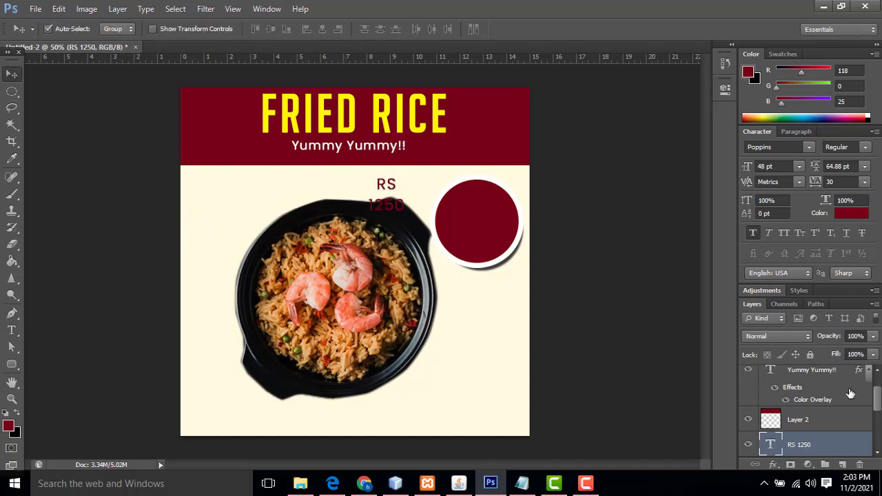
Make the RS 1250 text white with a Color Overlay and center it in the circle
double_click(847, 441)
drag(432, 312, 609, 131)
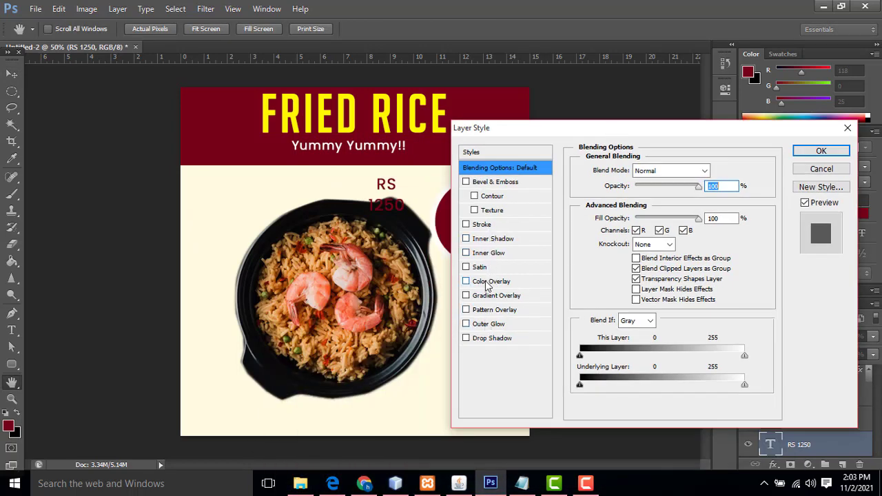
click(491, 281)
click(717, 170)
drag(242, 110, 165, 93)
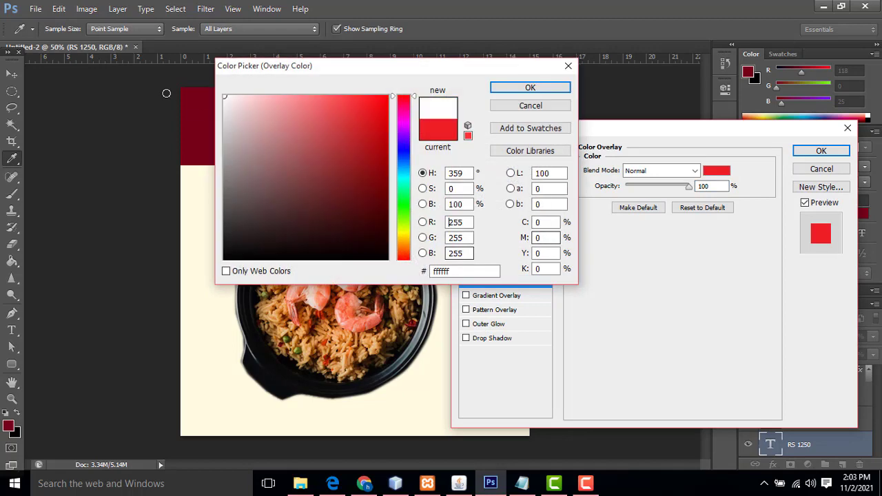
click(541, 88)
click(820, 151)
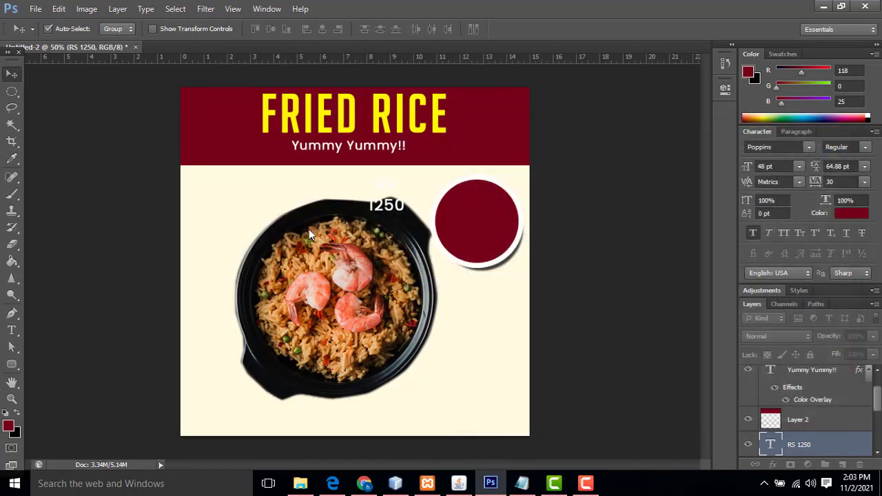
drag(385, 209, 476, 236)
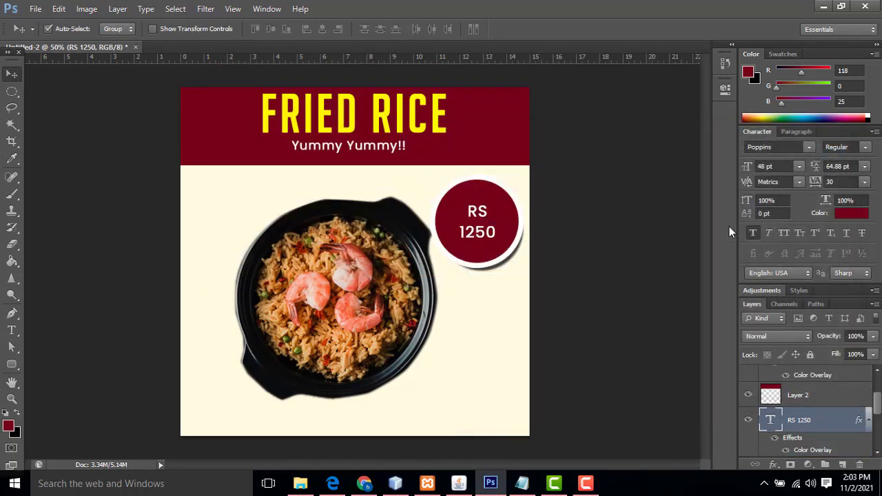
Enlarge RS 1250 slightly, nudge it up, and change its font to BigNoodleTitling
key(ctrl+t)
drag(505, 194, 510, 191)
key(Return)
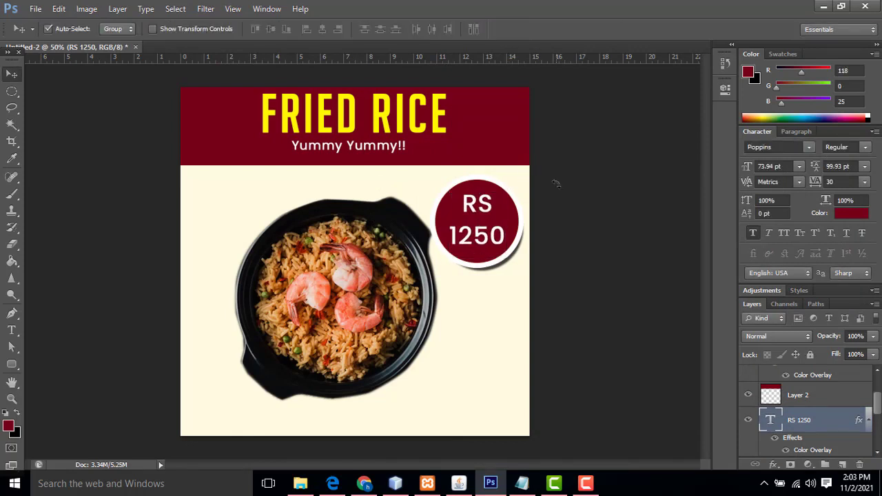
key(Up)
key(Up)
key(Up)
key(Up)
key(Up)
key(Up)
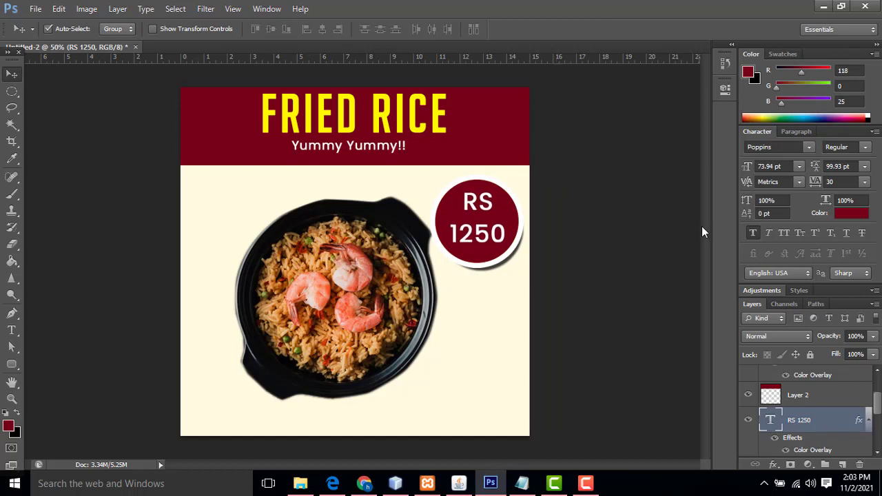
click(776, 151)
text(big)
key(Return)
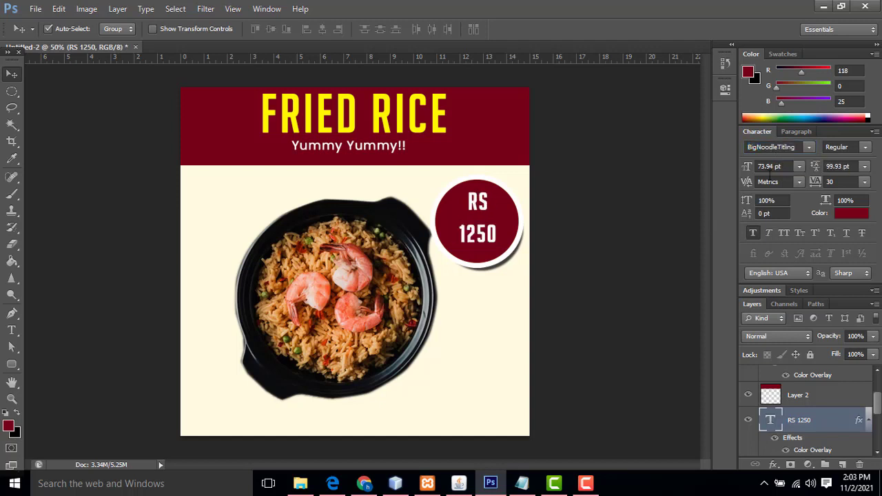
Scale the price text to about 122% (roughly 90 pt), then select the rice bowl layer
right_click(495, 238)
click(506, 245)
key(ctrl+t)
drag(496, 190, 501, 184)
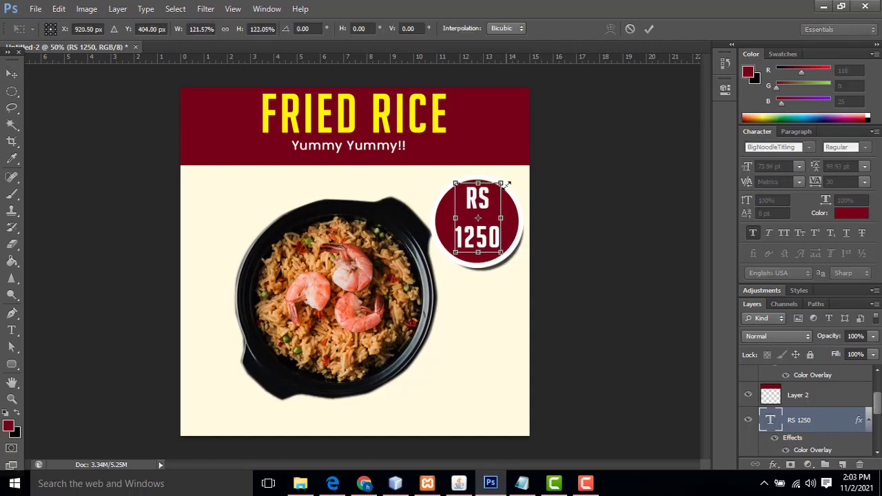
key(Return)
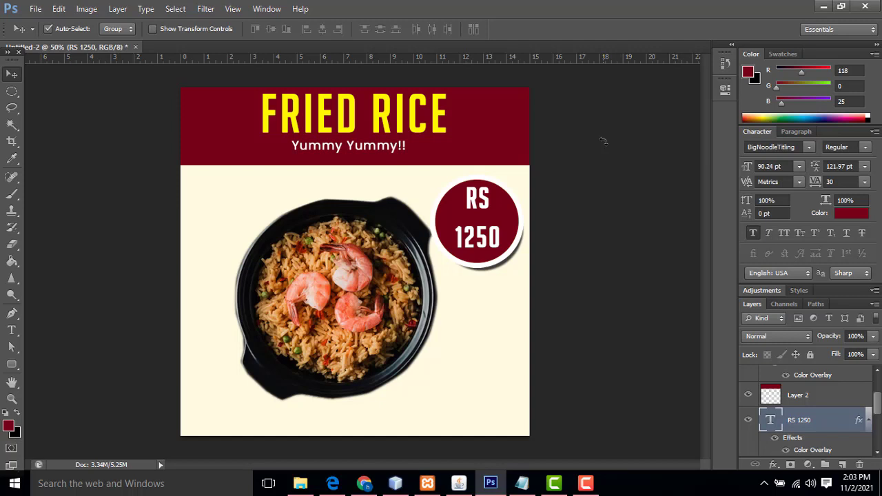
right_click(353, 230)
click(365, 236)
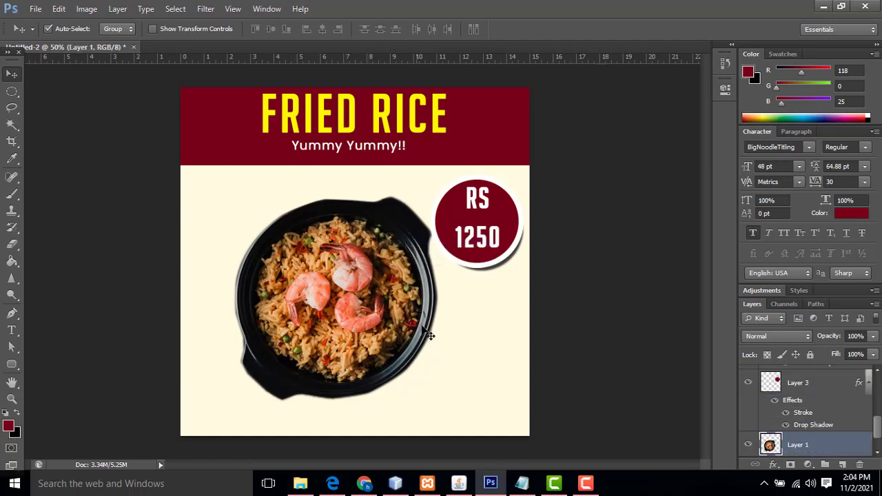
Resize the rice bowl to about 100.78%, shifted up and left beside the price badge
key(ctrl+t)
drag(448, 405, 417, 379)
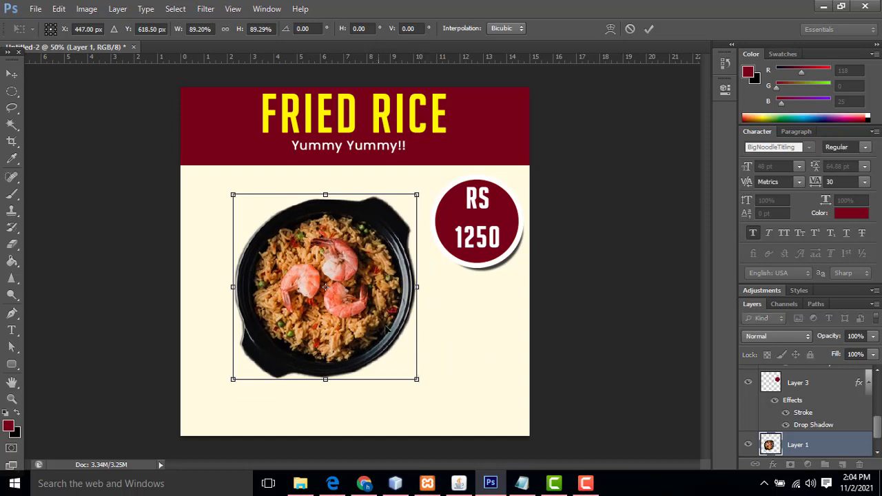
drag(380, 338, 386, 324)
drag(421, 369, 446, 393)
drag(381, 285, 369, 285)
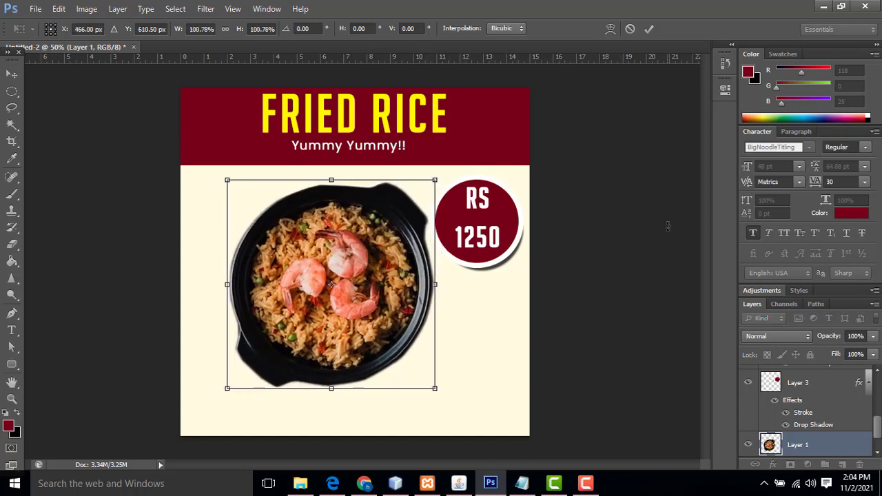
key(Return)
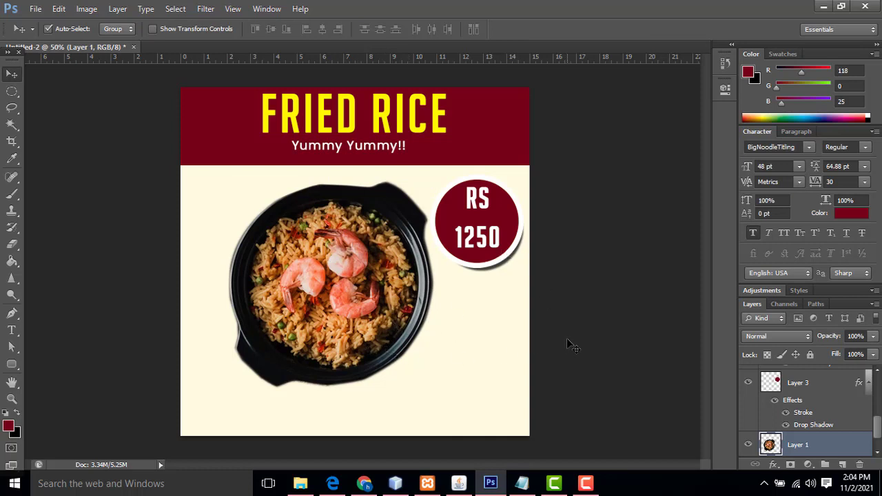
Fill a bottom-strip selection on a new layer with maroon to form the footer band
right_click(12, 91)
click(69, 90)
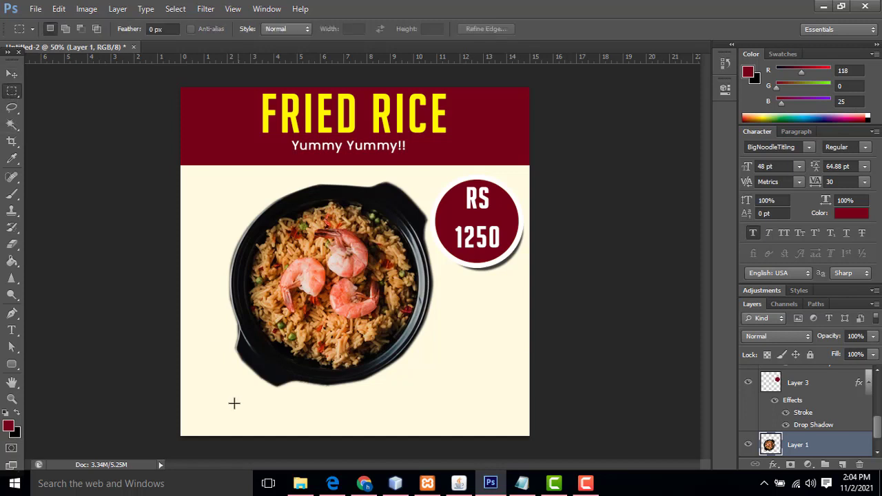
drag(179, 391, 617, 451)
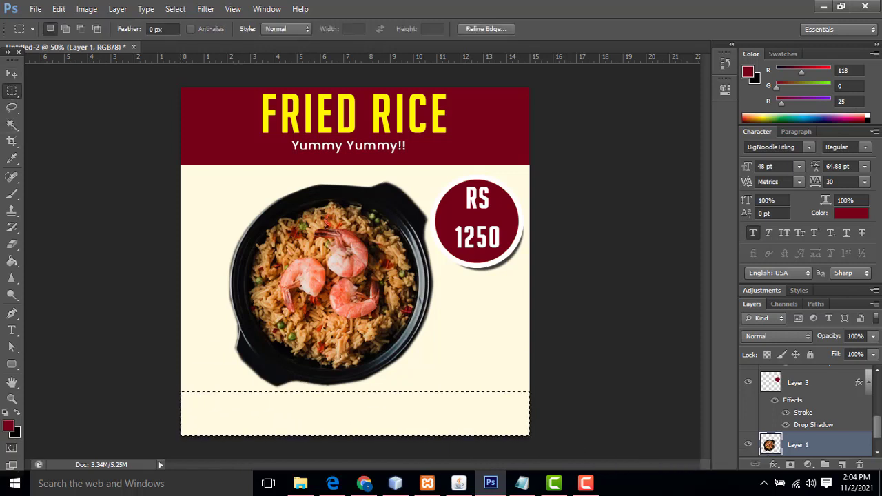
scroll(865, 432, down, 1)
click(842, 465)
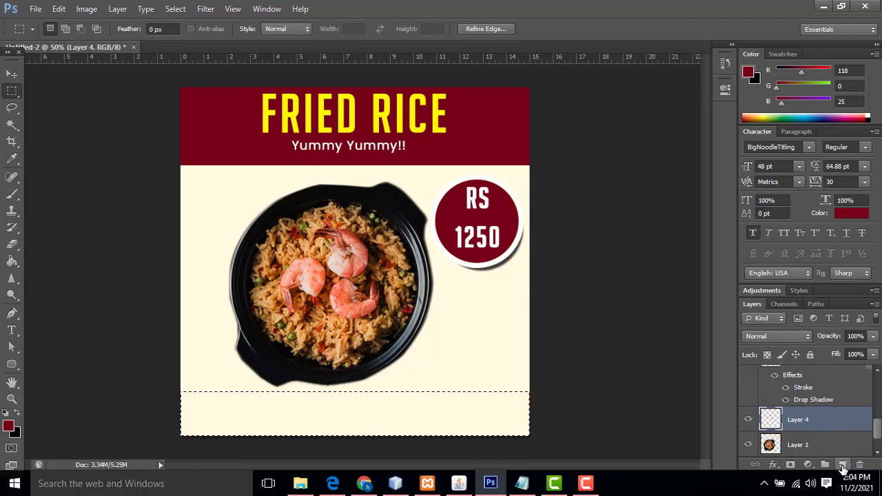
key(alt+BackSpace)
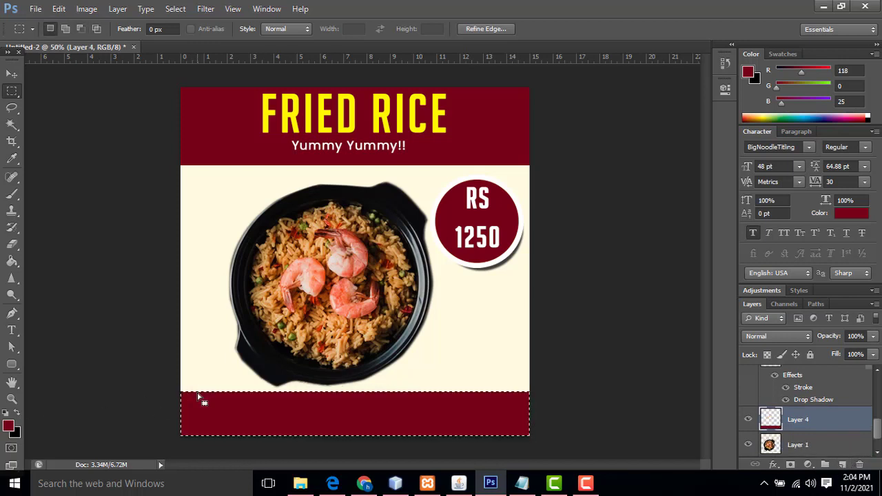
key(ctrl+d)
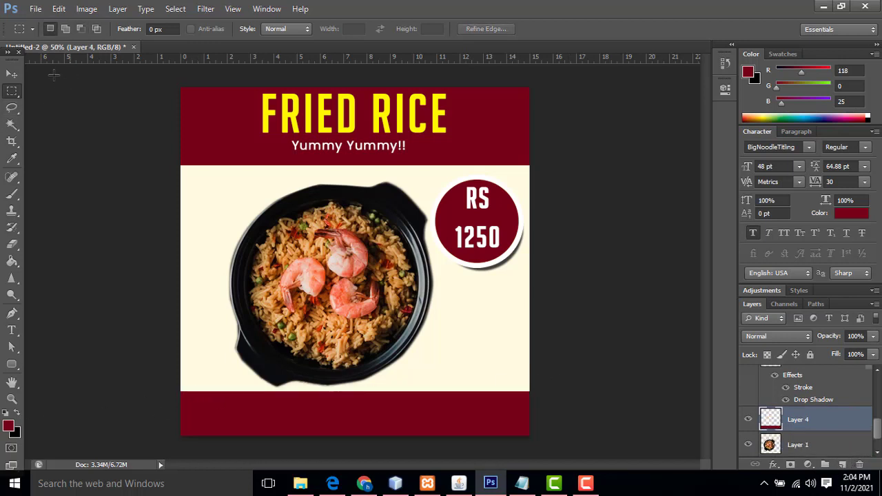
Add white 'A.R FOODS' text on the footer and enlarge it to fill the band
click(12, 74)
click(12, 330)
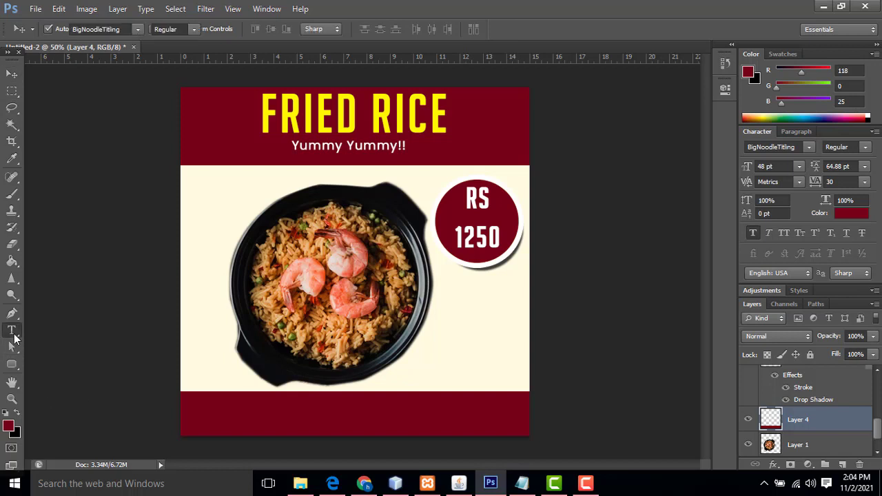
click(256, 419)
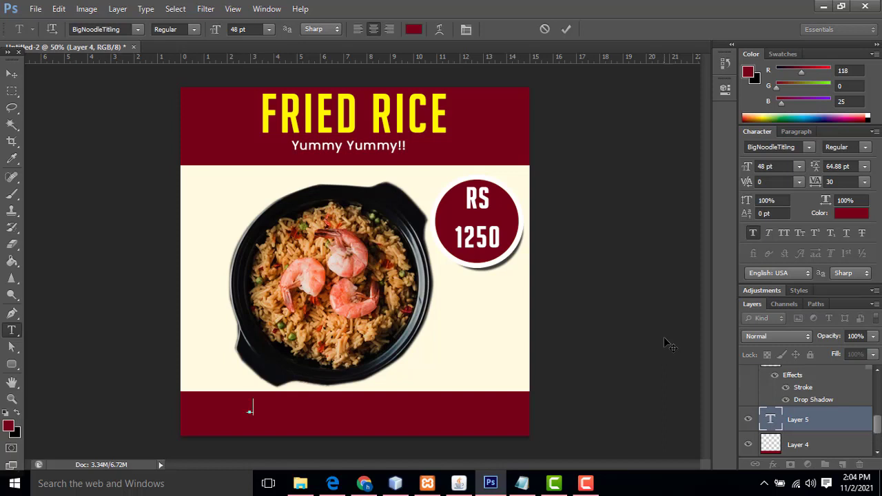
click(14, 428)
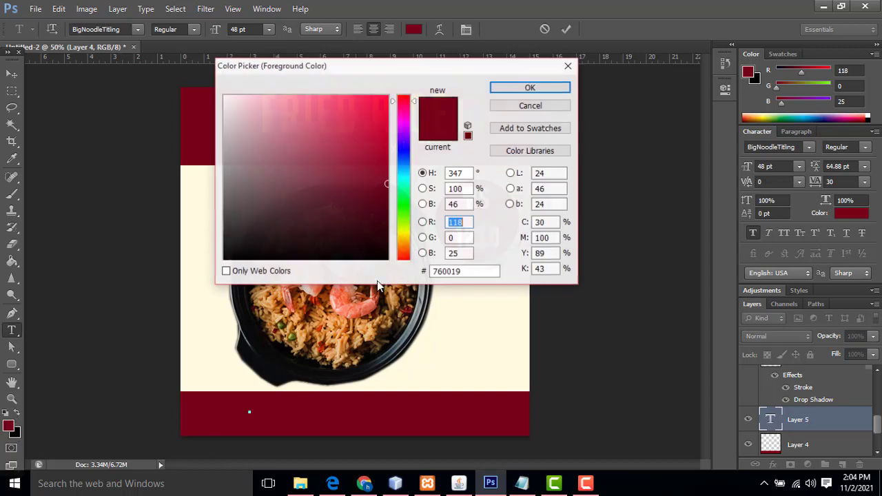
click(224, 97)
click(525, 89)
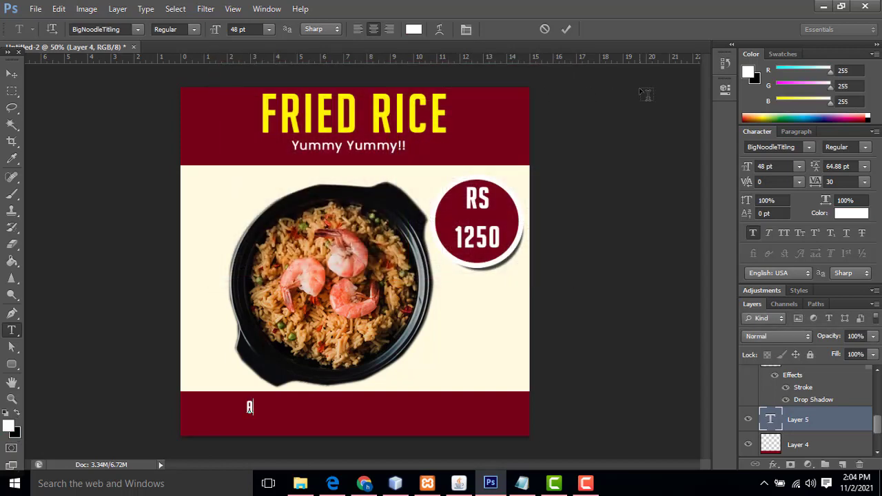
text(R FOODS)
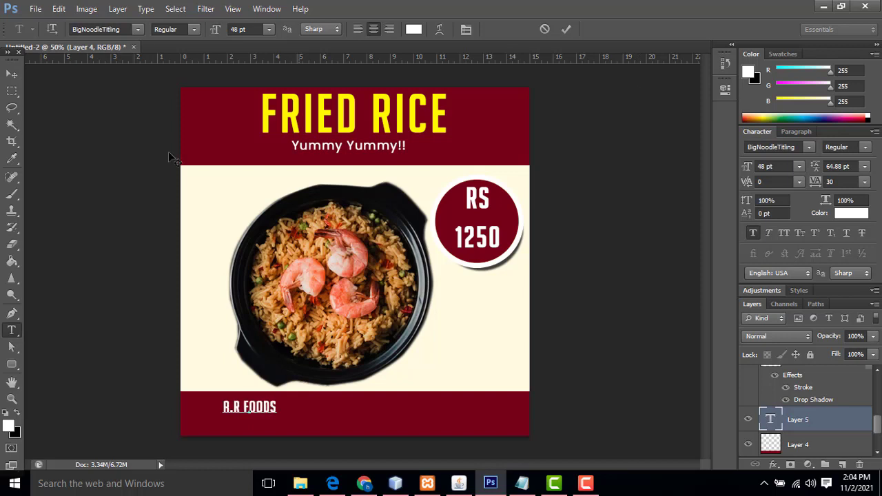
click(12, 74)
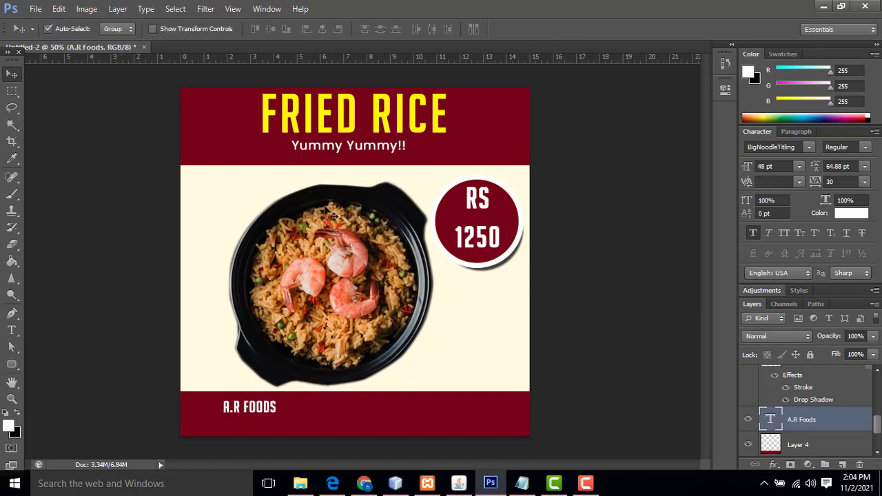
key(ctrl+t)
drag(279, 415, 322, 407)
key(Return)
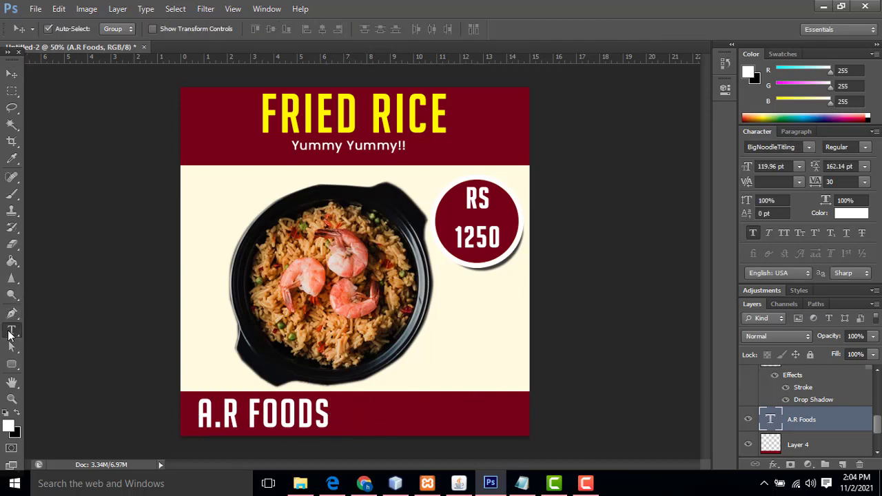
Type the contact phone number beside A.R FOODS and position it in the footer
click(12, 330)
click(349, 411)
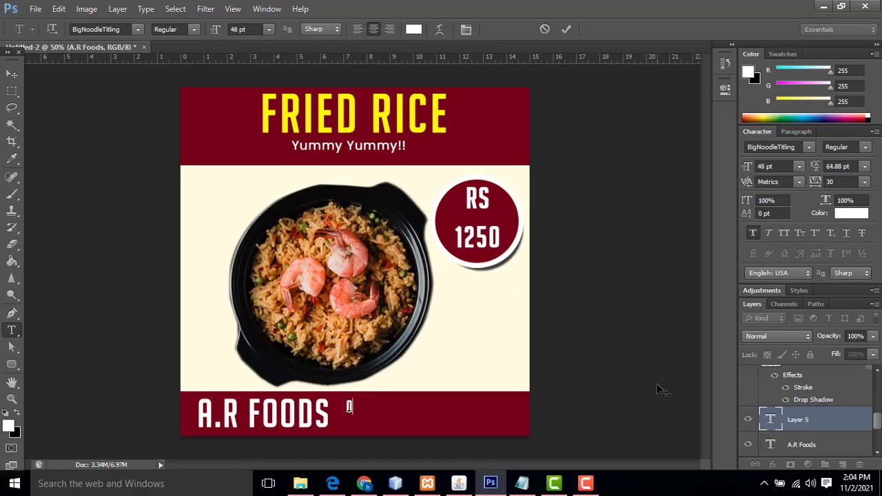
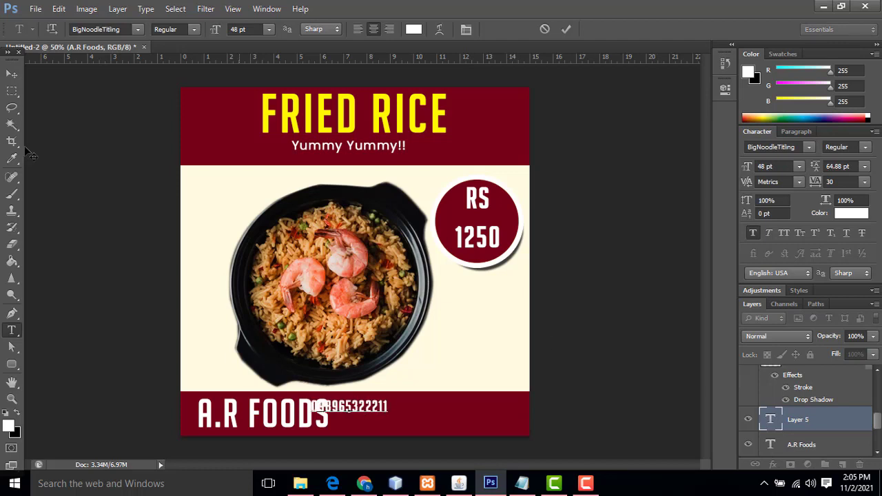
click(12, 73)
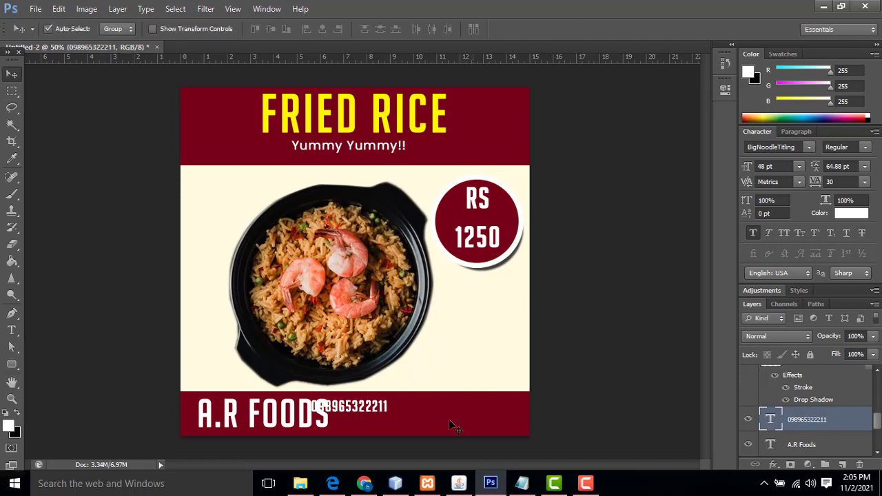
drag(366, 408, 452, 413)
key(ctrl+t)
key(Return)
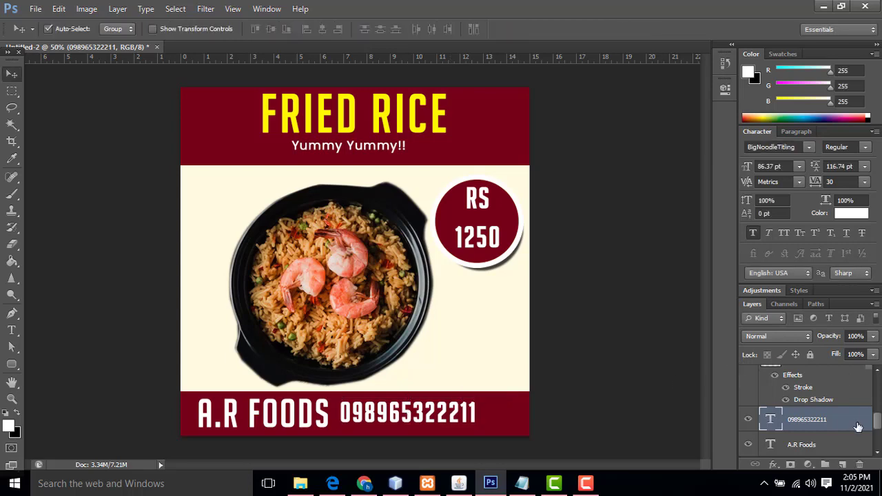
Give the phone number a Color Overlay sampled from the FRIED RICE headline yellow
double_click(853, 425)
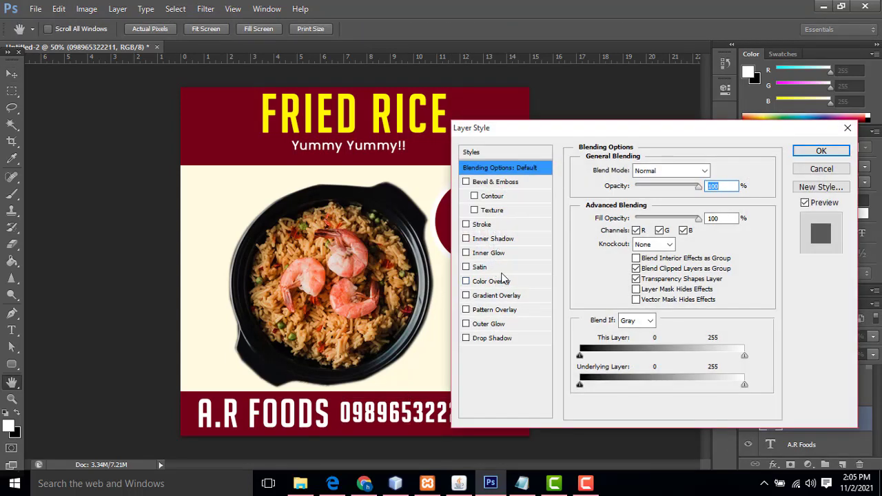
click(496, 281)
click(717, 170)
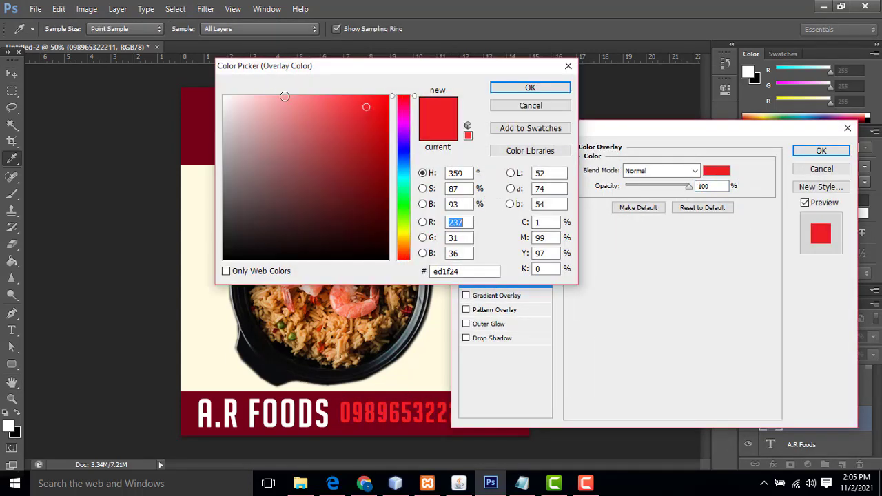
drag(280, 73, 465, 71)
click(298, 112)
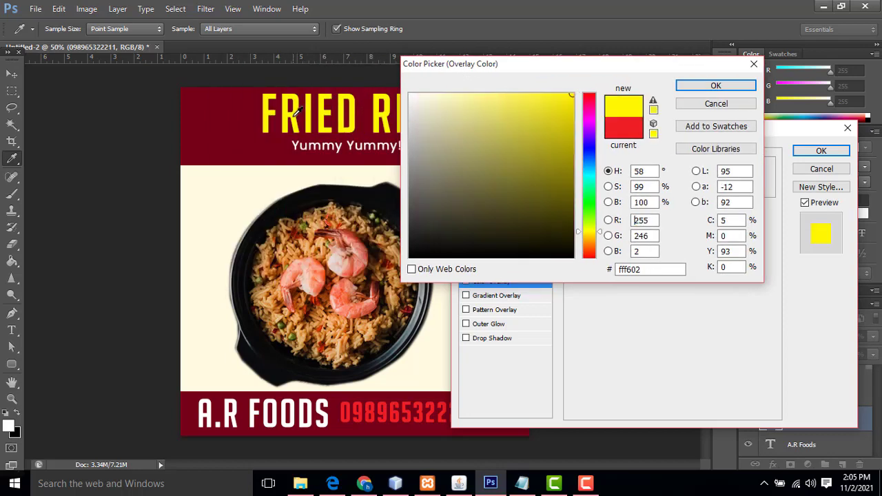
click(715, 85)
click(821, 150)
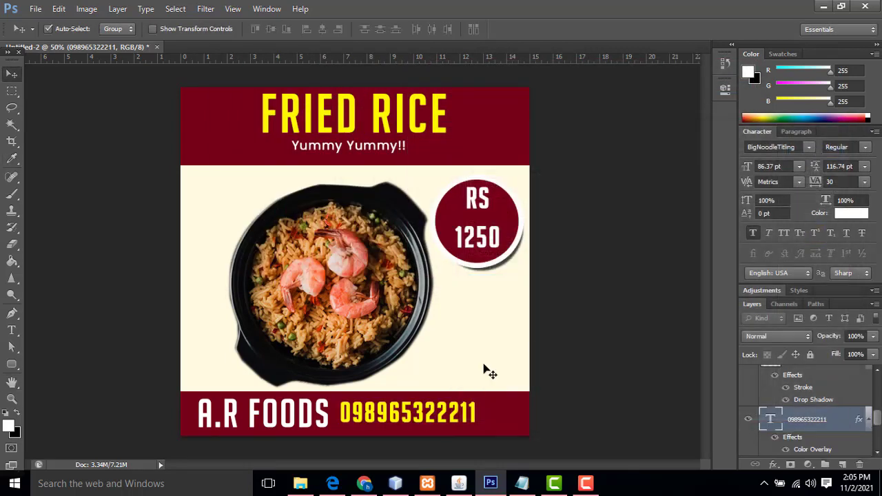
right_click(444, 415)
click(472, 420)
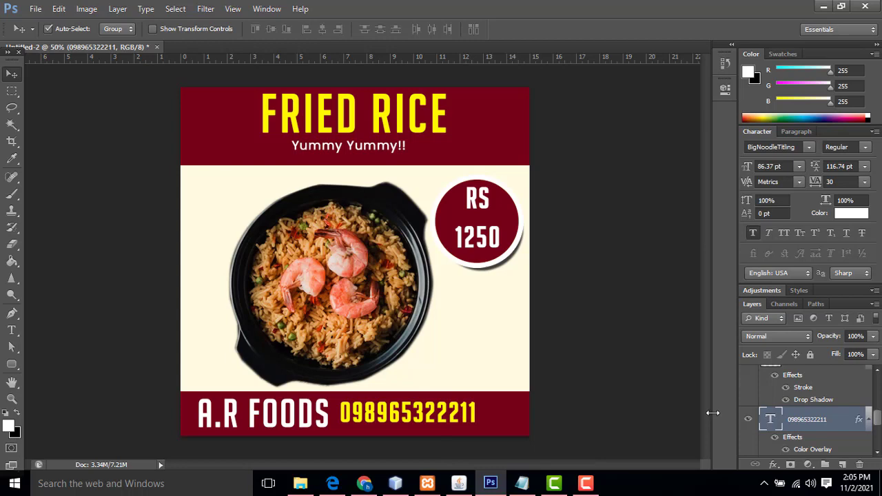
Nudge the phone number slightly right and zoom the view to 100%
key(Right)
key(Right)
key(Right)
key(Right)
key(Right)
key(Right)
key(Right)
key(Right)
key(Right)
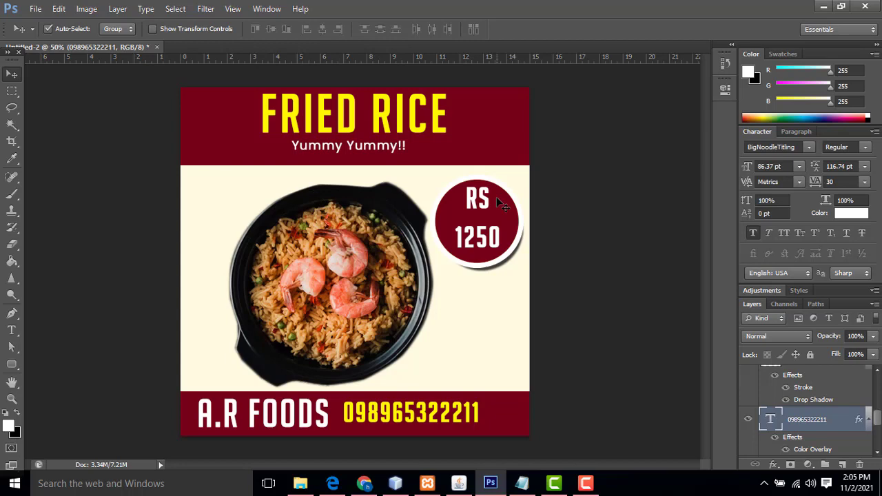
key(ctrl+plus)
key(ctrl+plus)
scroll(50, 180, up, 1)
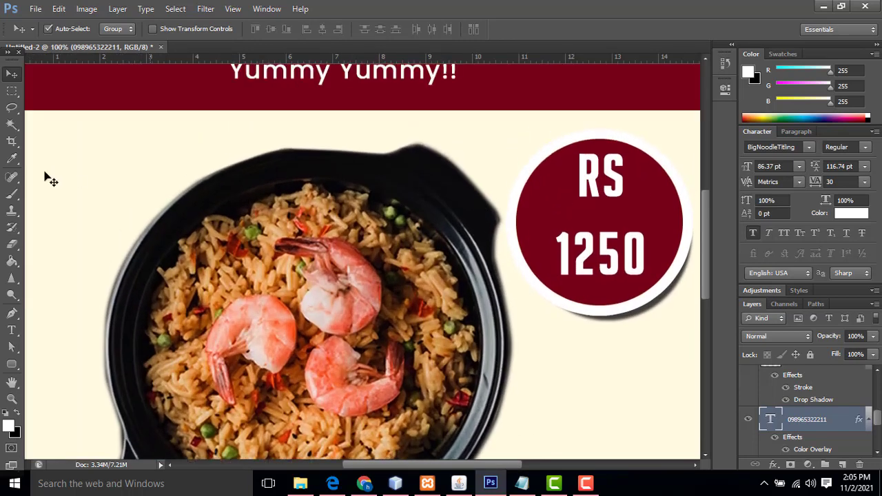
click(11, 314)
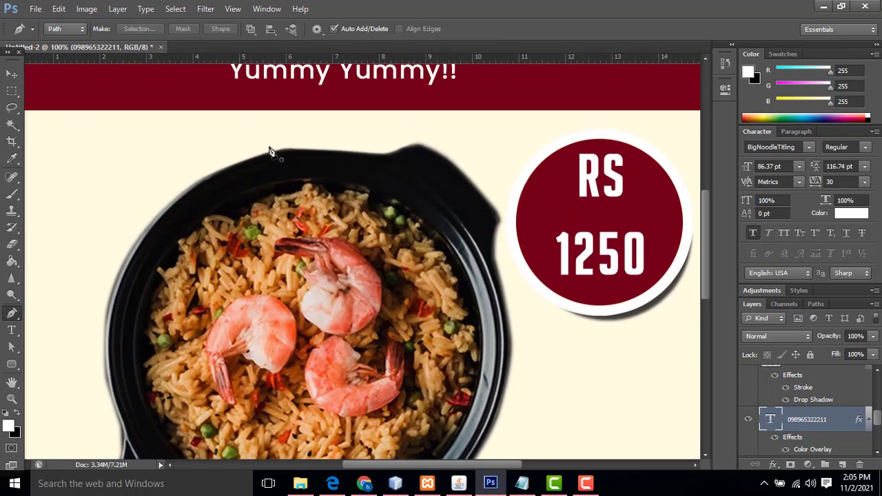
click(223, 171)
drag(287, 151, 407, 152)
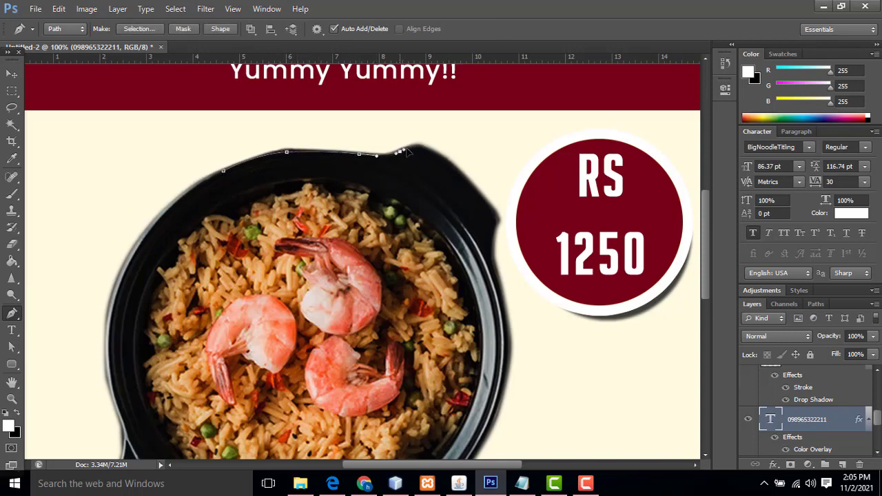
click(426, 141)
click(407, 125)
click(274, 126)
drag(202, 143, 202, 160)
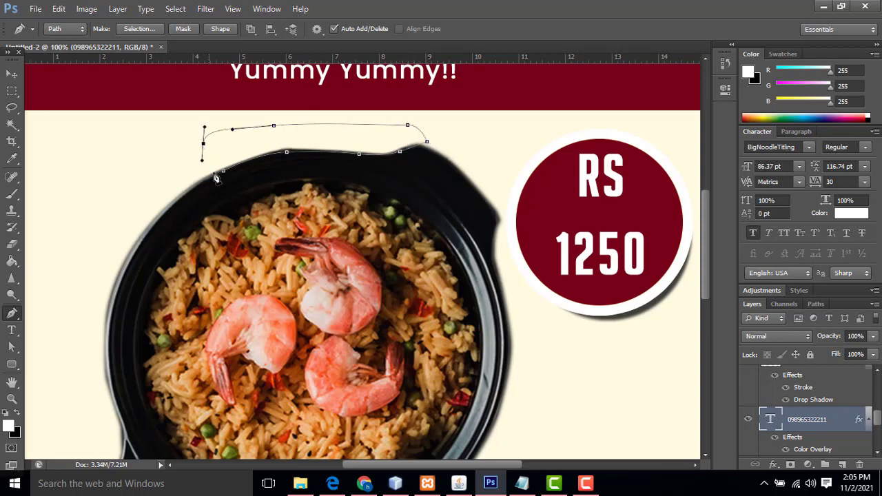
click(222, 173)
right_click(256, 146)
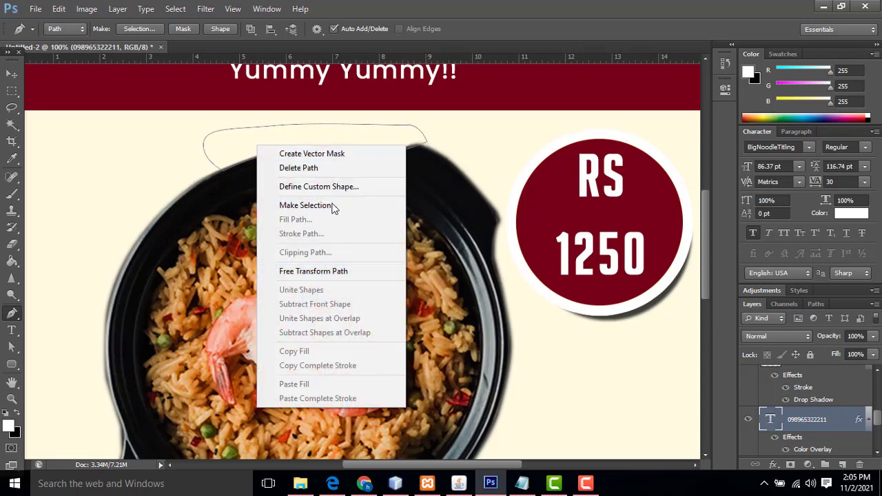
click(305, 205)
click(545, 160)
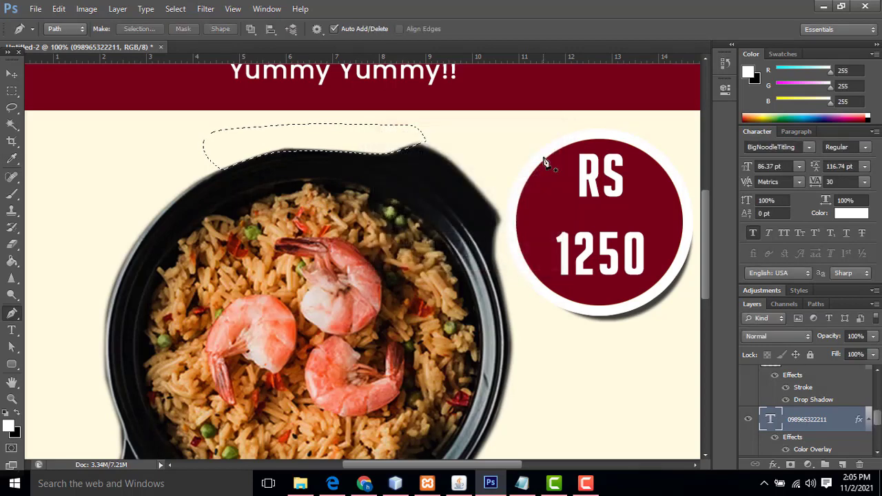
key(Delete)
click(459, 196)
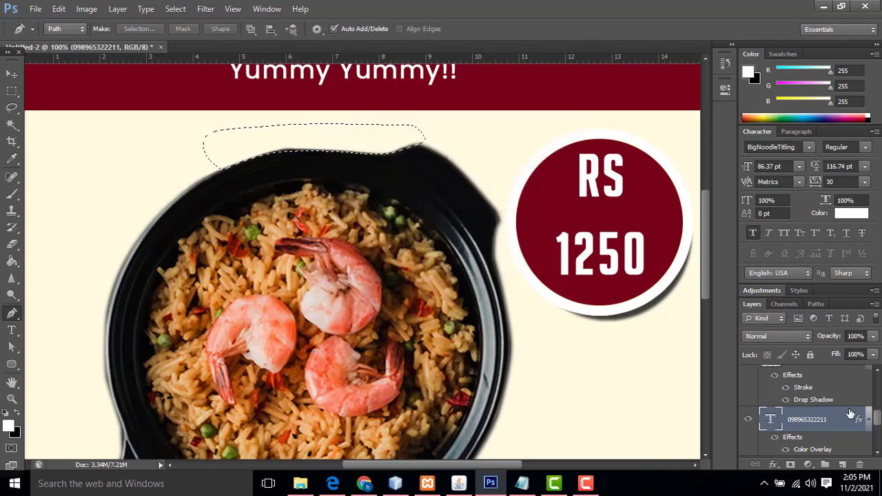
scroll(846, 418, down, 3)
scroll(847, 418, down, 1)
click(818, 420)
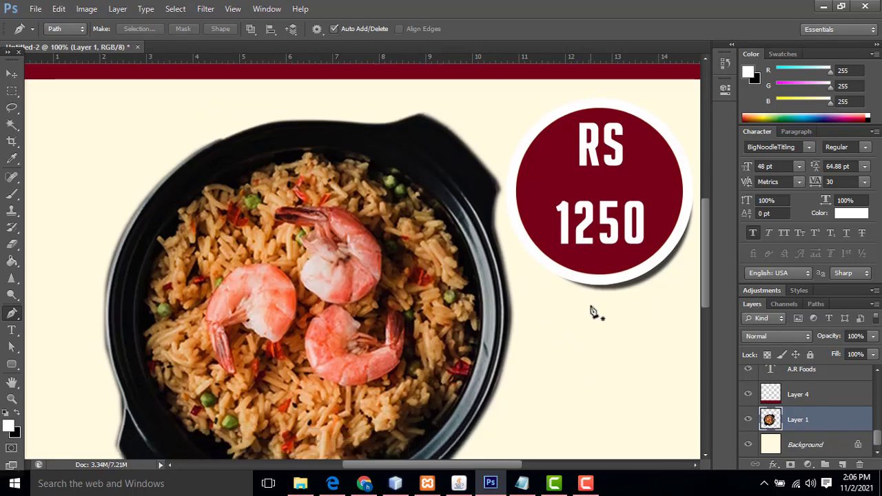
key(ctrl+minus)
key(ctrl+minus)
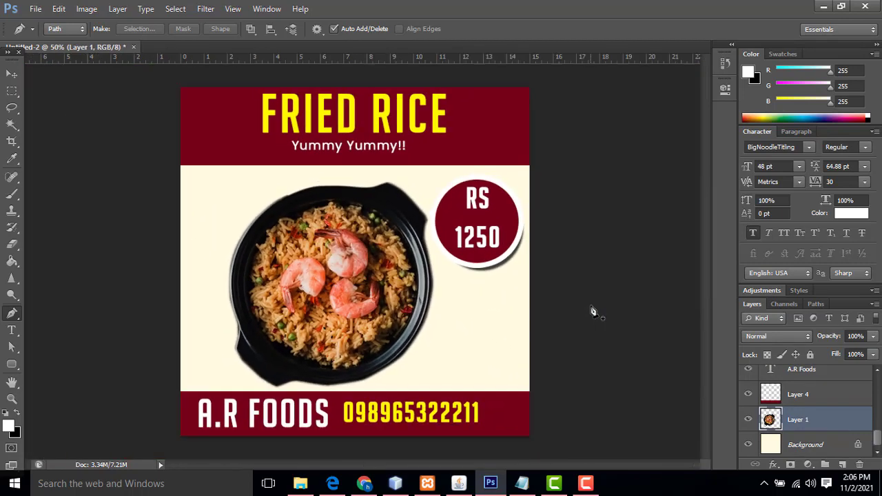